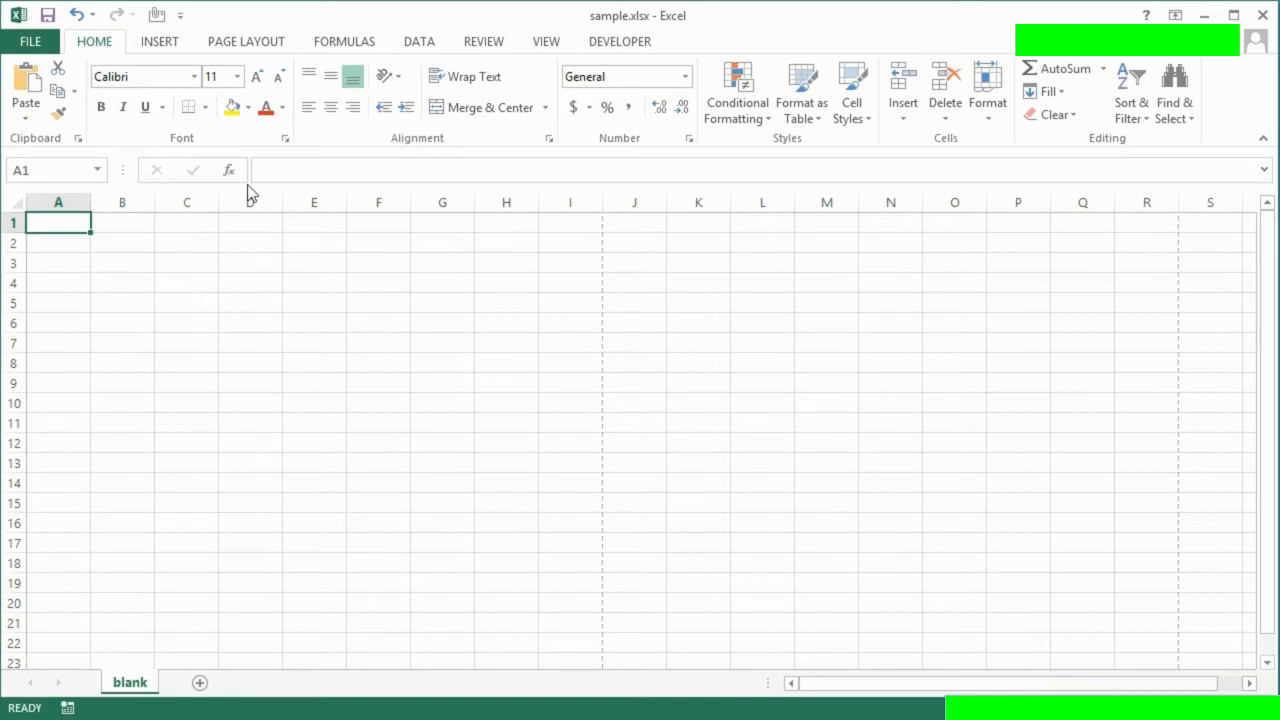
Step: Hide the row and column headings and select a few cells in the blank worksheet
{"action": "left_click", "coordinate": [547, 45]}
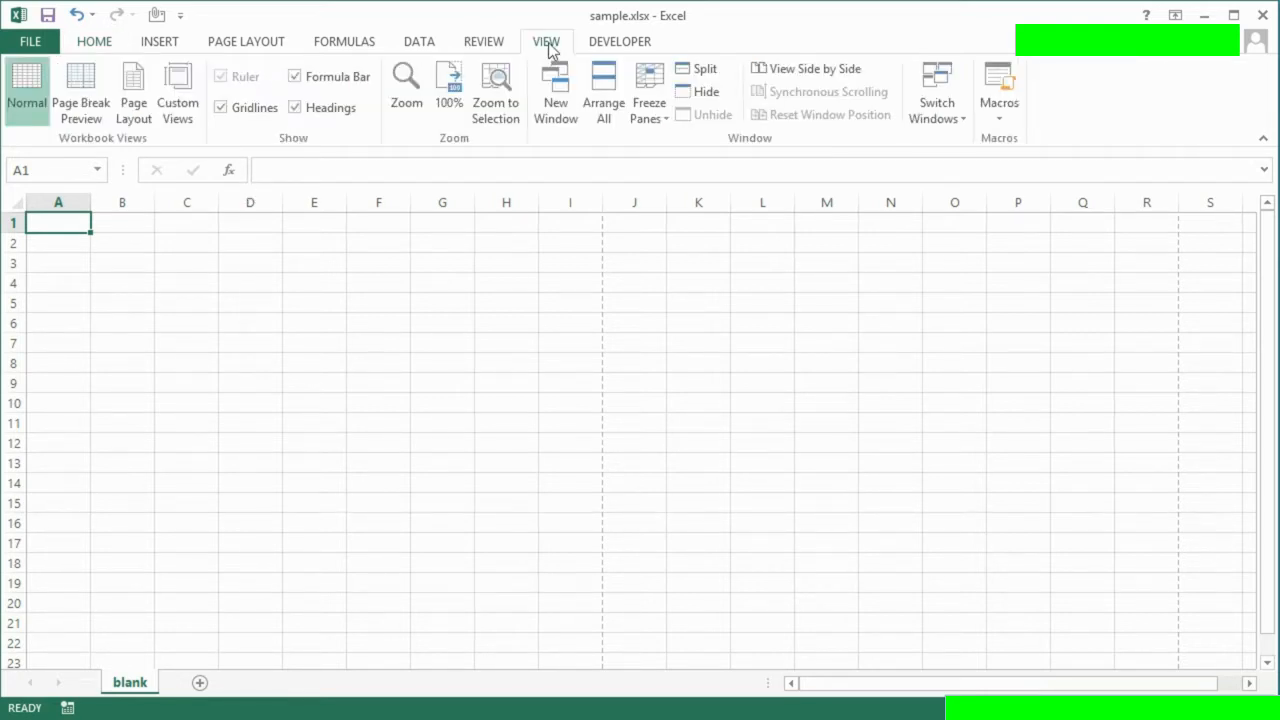
{"action": "left_click", "coordinate": [295, 108]}
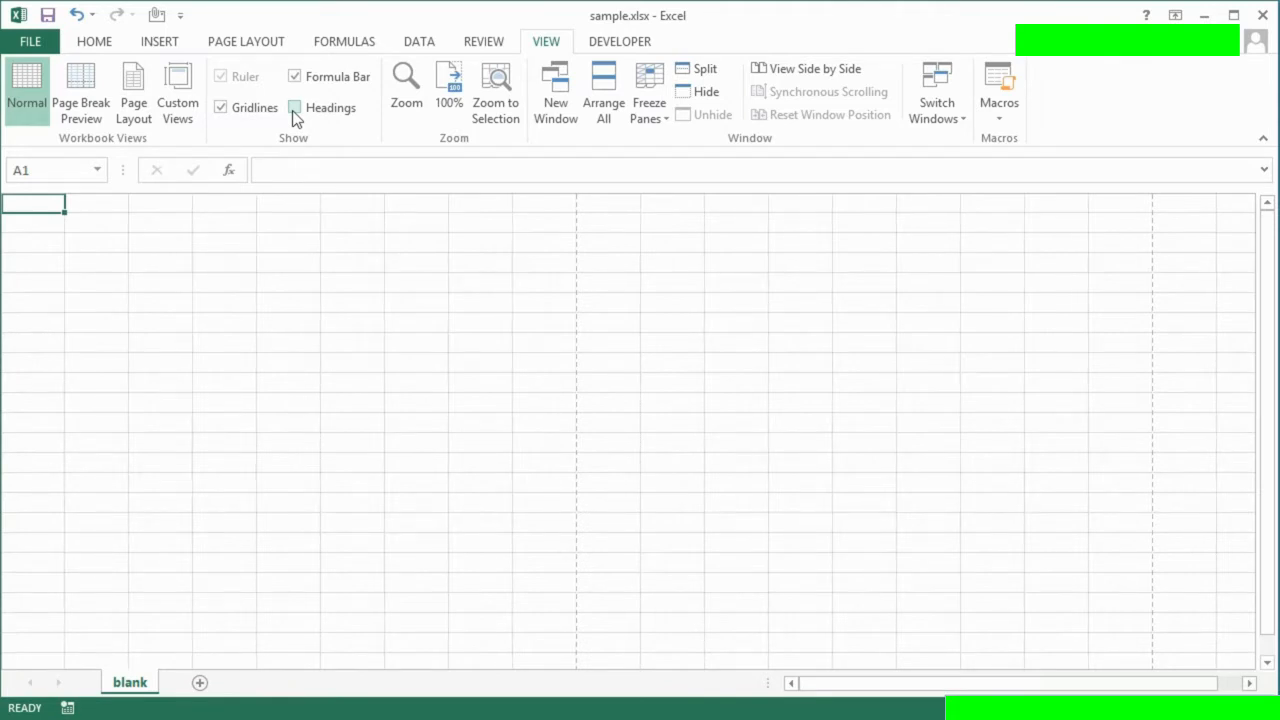
{"action": "left_click", "coordinate": [460, 448]}
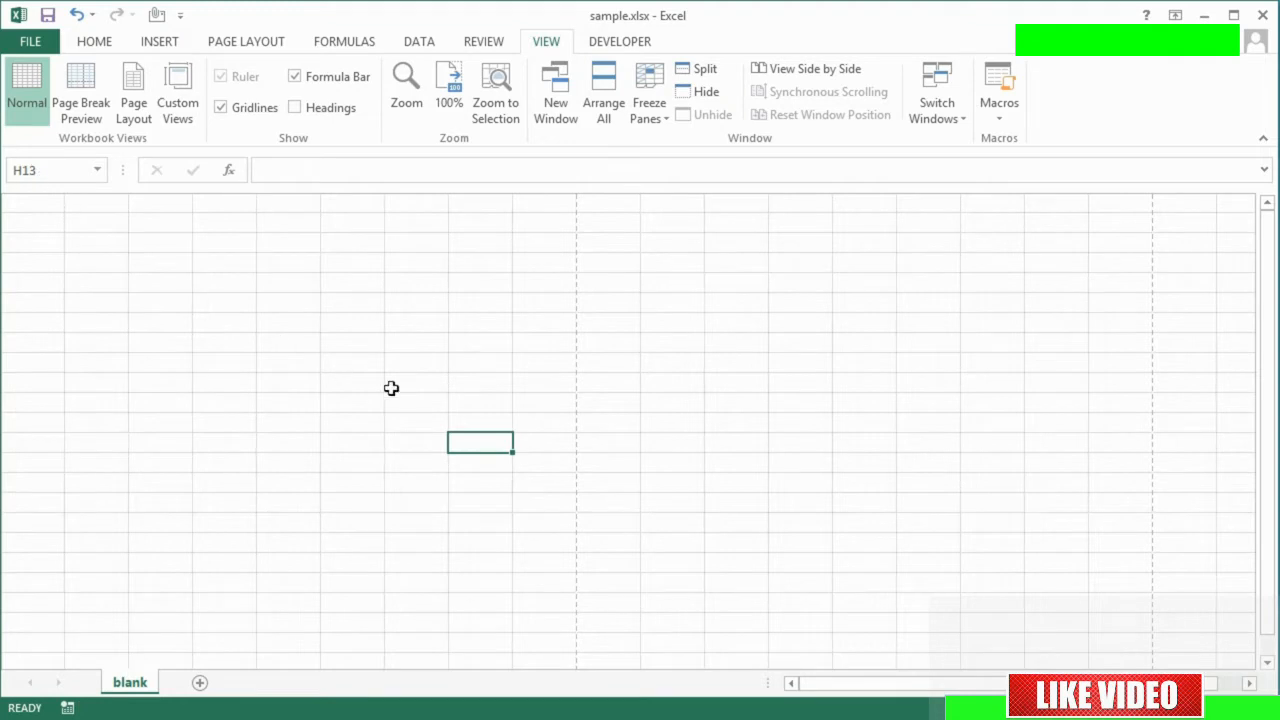
{"action": "left_click", "coordinate": [370, 384]}
{"action": "left_click", "coordinate": [357, 441]}
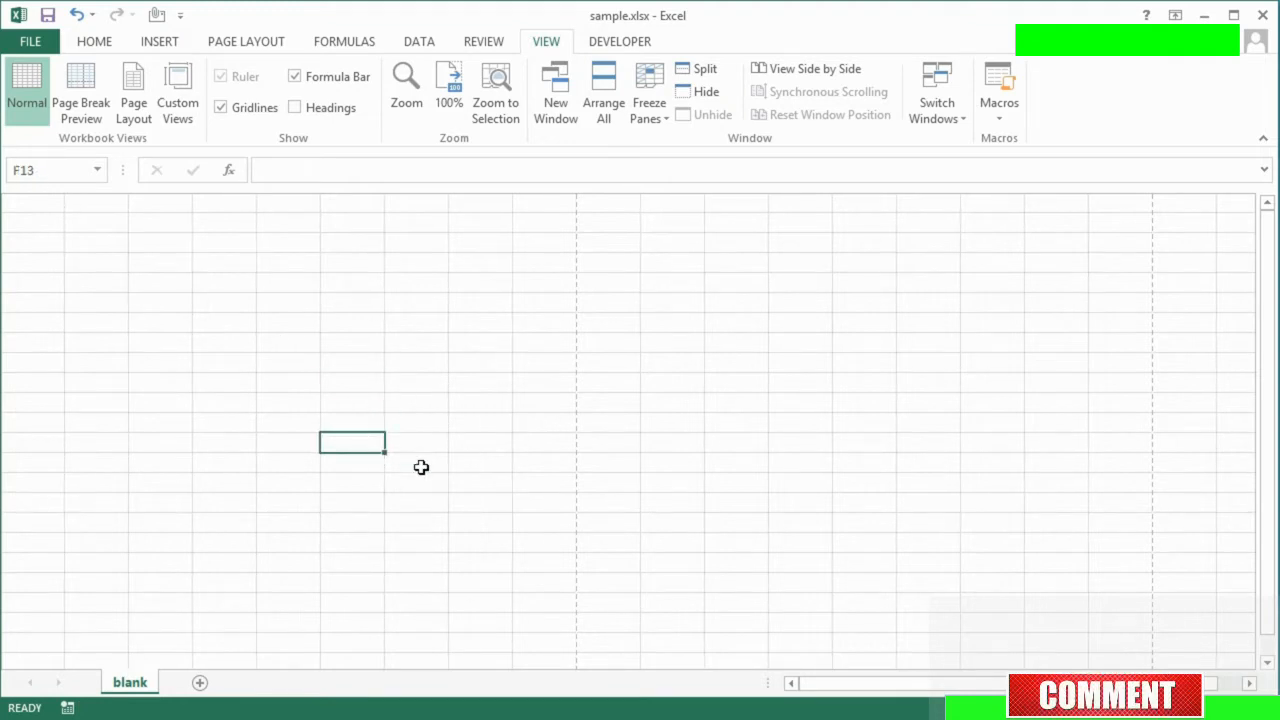
{"action": "left_click", "coordinate": [437, 463]}
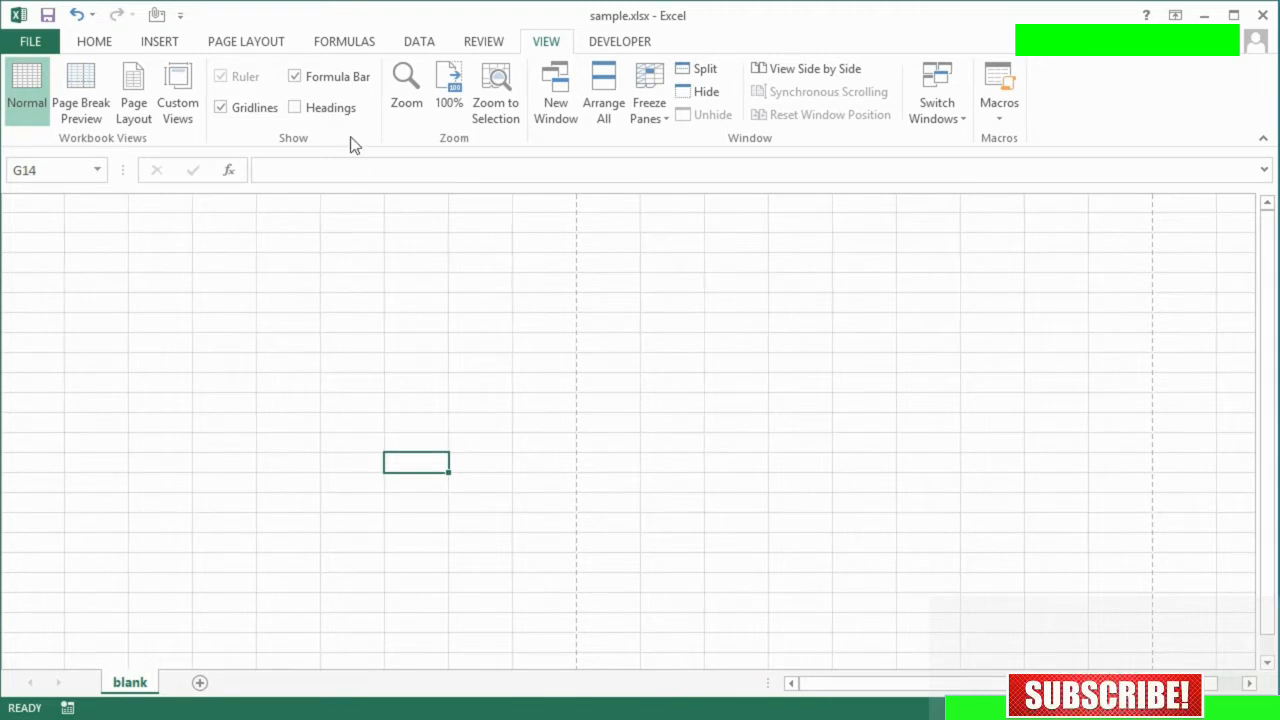
Step: Hide the formula bar and select several cells across the worksheet
{"action": "left_click", "coordinate": [294, 77]}
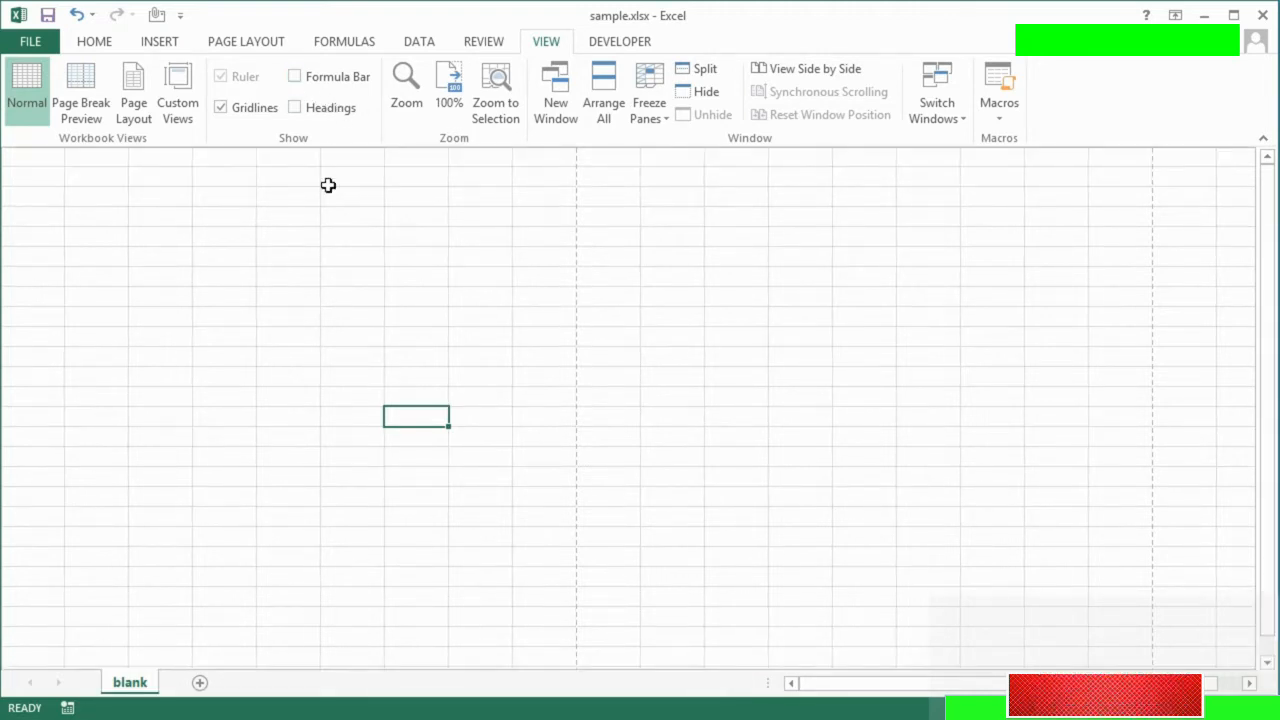
{"action": "left_click", "coordinate": [355, 292]}
{"action": "left_click", "coordinate": [414, 300]}
{"action": "left_click", "coordinate": [437, 363]}
{"action": "left_click", "coordinate": [480, 375]}
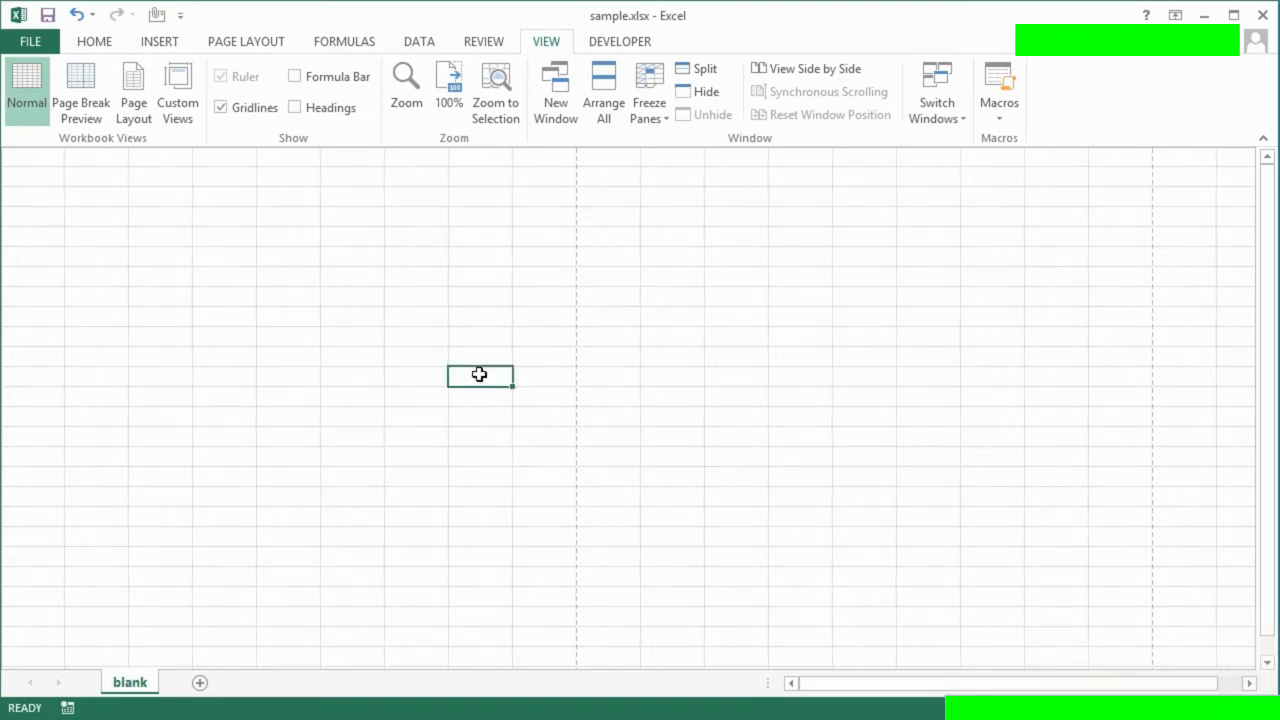
{"action": "left_click", "coordinate": [482, 303]}
{"action": "left_click", "coordinate": [419, 342]}
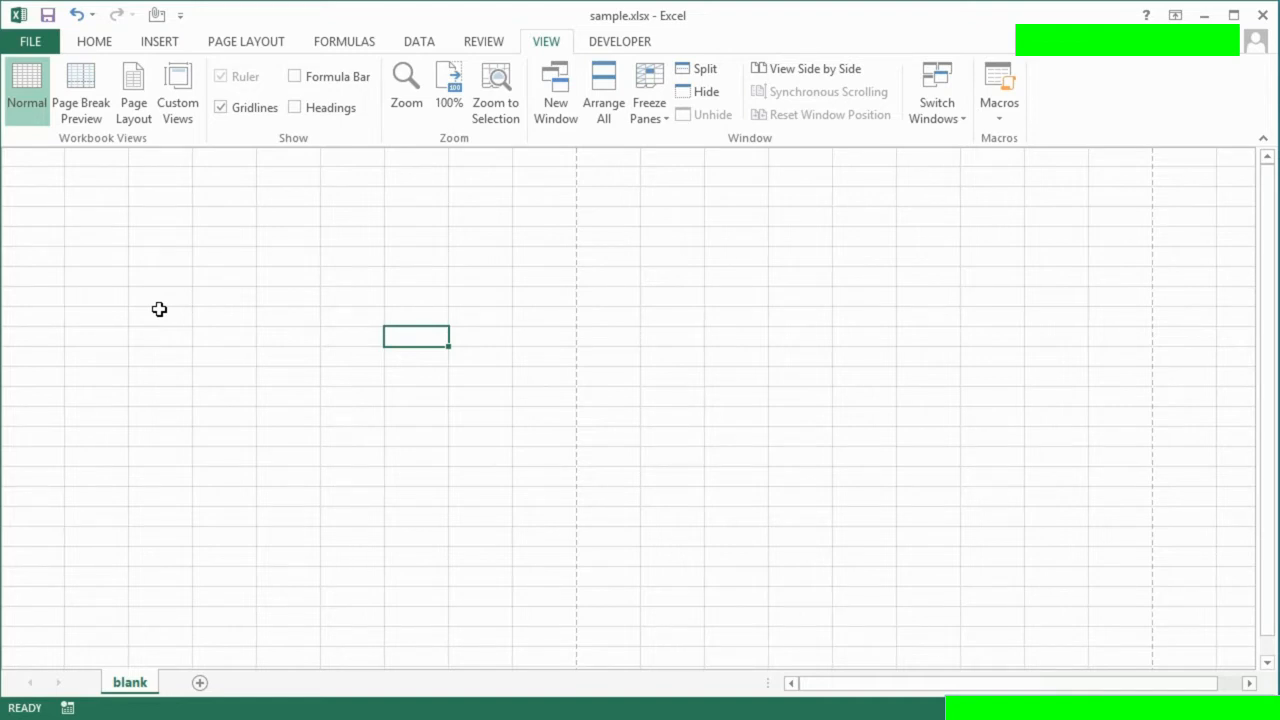
Step: Show the row and column headings and the formula bar again
{"action": "left_click", "coordinate": [295, 107]}
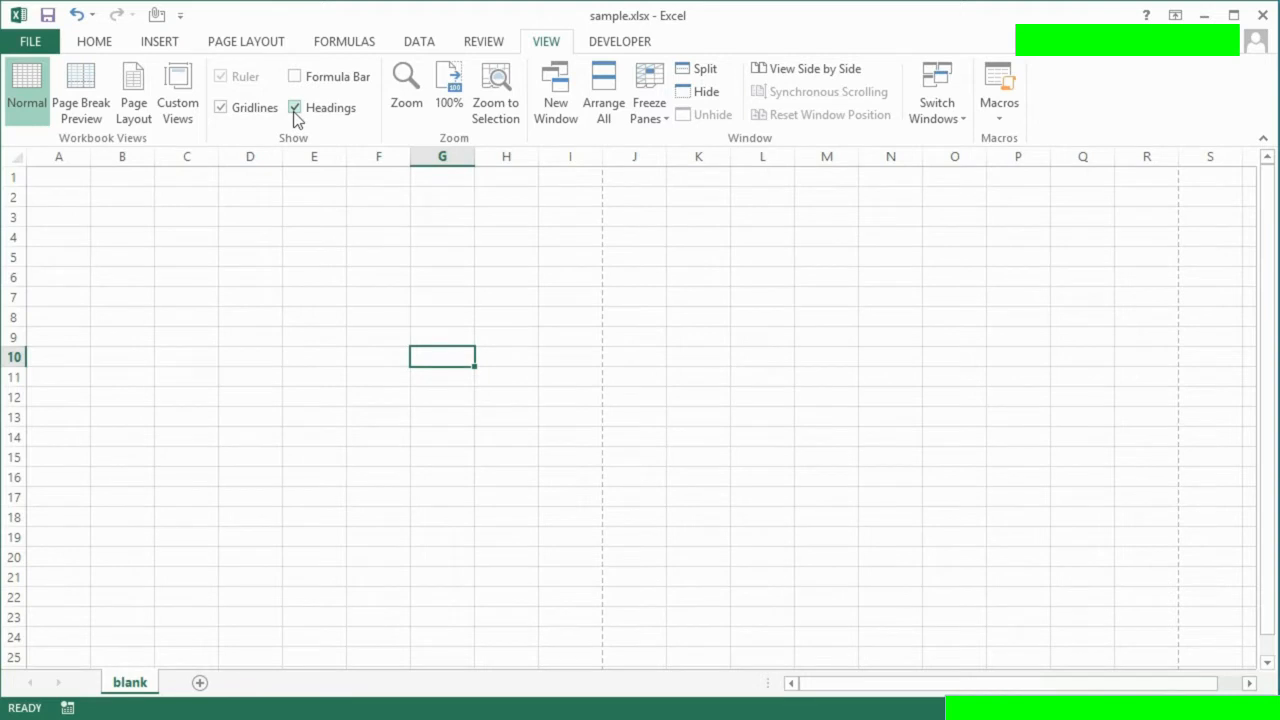
{"action": "left_click", "coordinate": [295, 77]}
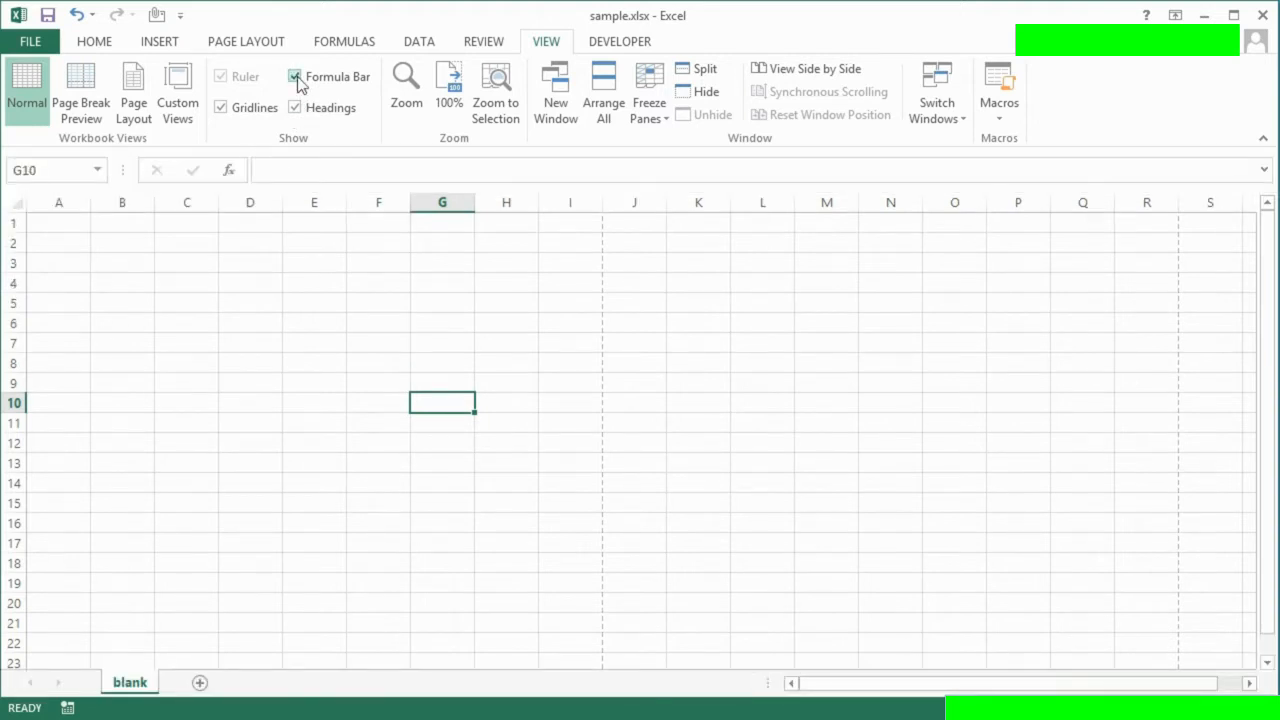
Step: Hide the worksheet gridlines, select cell B3, and show the gridlines again
{"action": "left_click", "coordinate": [221, 108]}
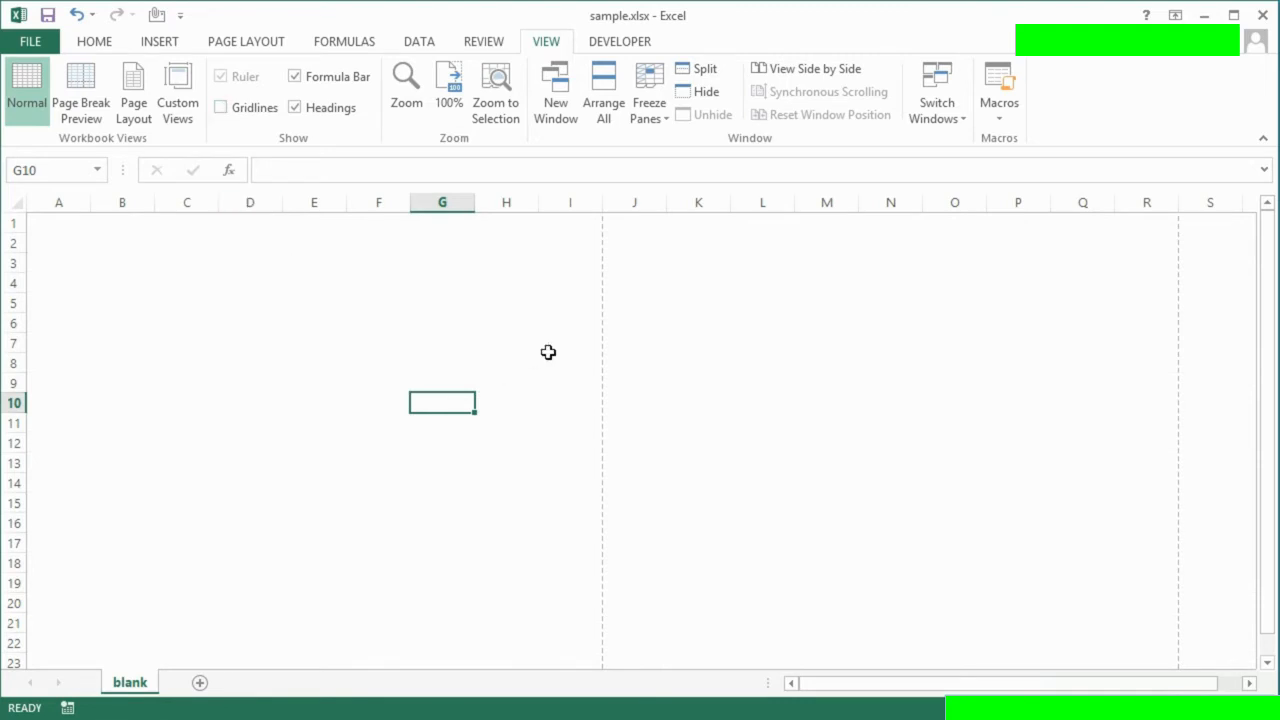
{"action": "left_click", "coordinate": [640, 342]}
{"action": "left_click", "coordinate": [506, 423]}
{"action": "left_click", "coordinate": [363, 457]}
{"action": "left_click", "coordinate": [227, 405]}
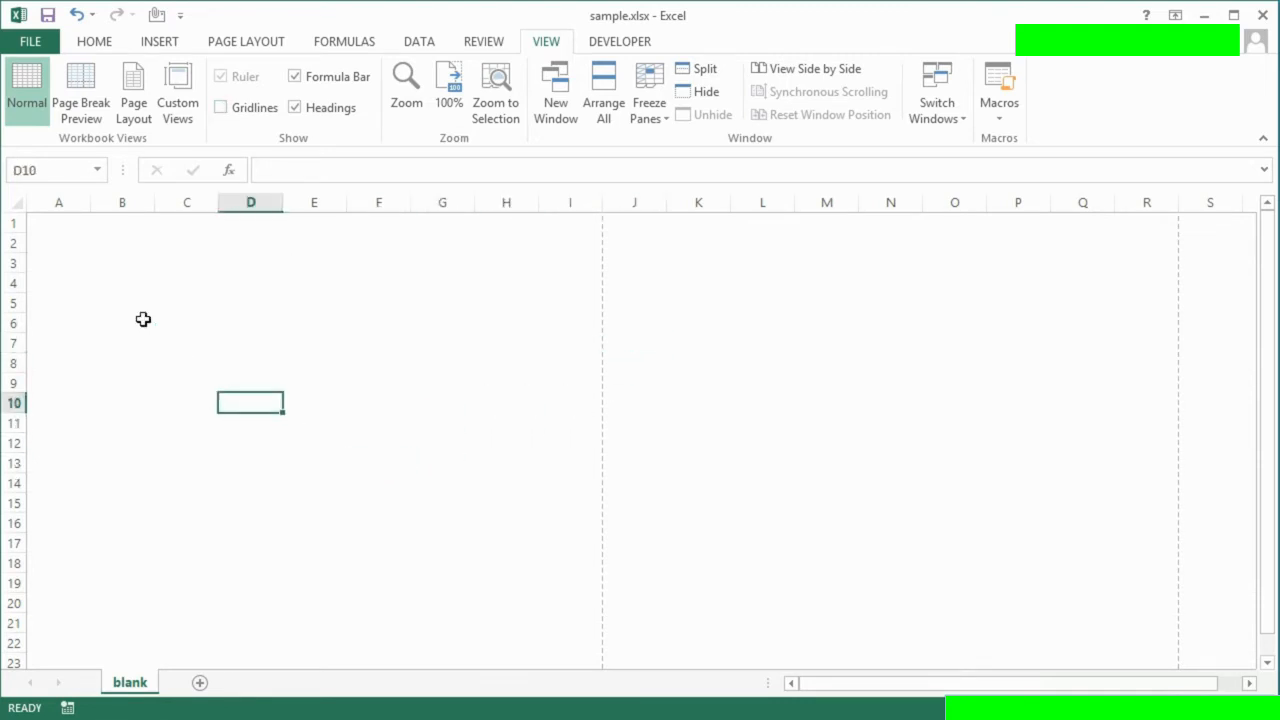
{"action": "left_click", "coordinate": [116, 302]}
{"action": "left_click", "coordinate": [109, 265]}
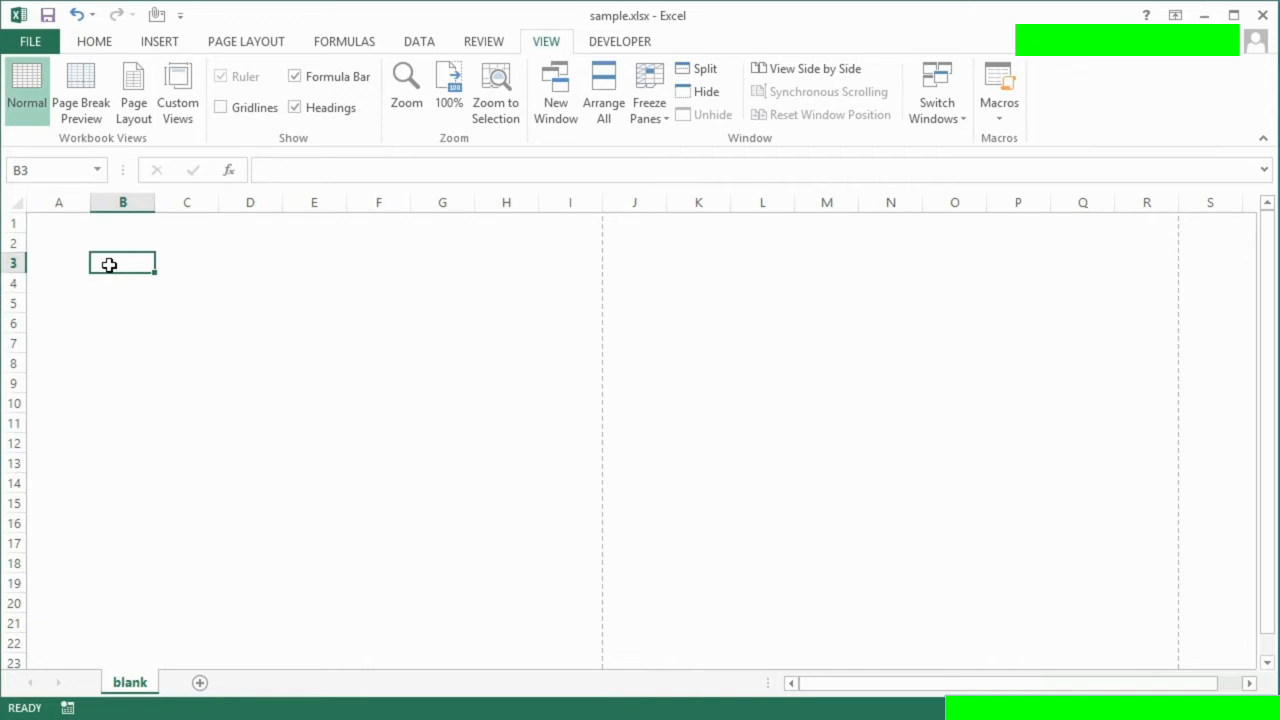
{"action": "left_click", "coordinate": [221, 108]}
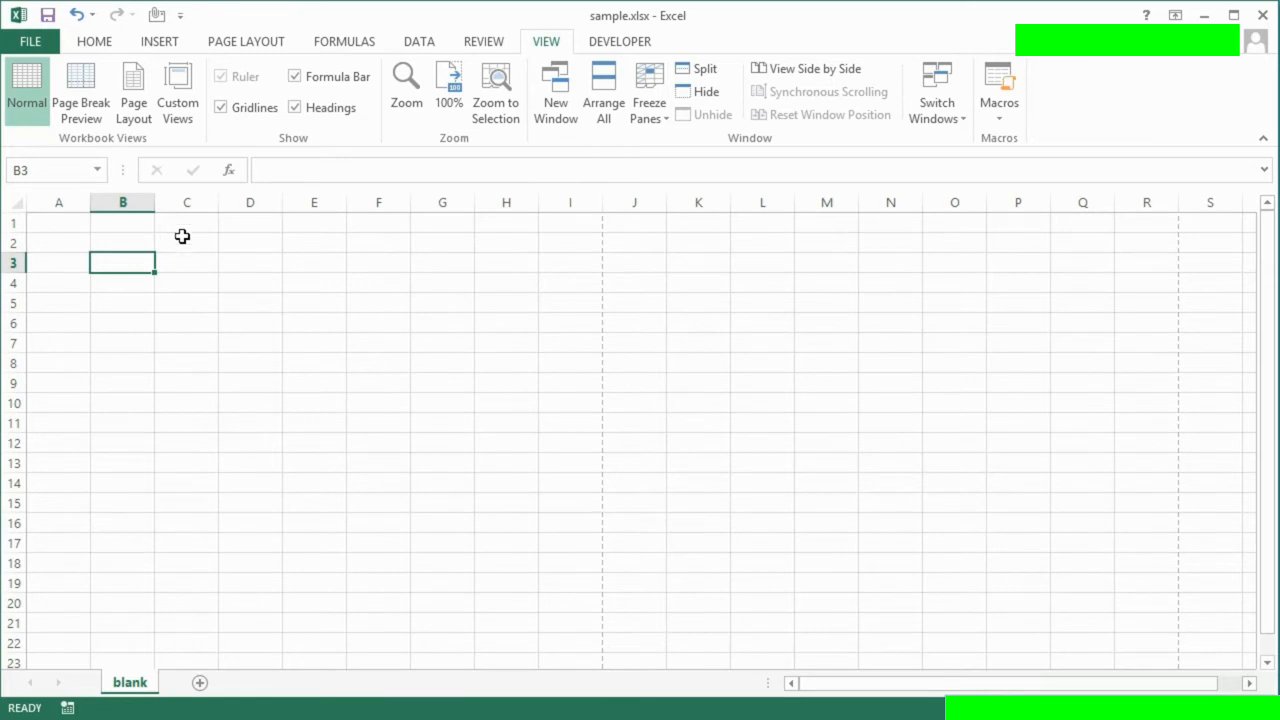
Step: Switch the worksheet to Page Layout view and toggle the ruler off and back on
{"action": "left_click", "coordinate": [144, 107]}
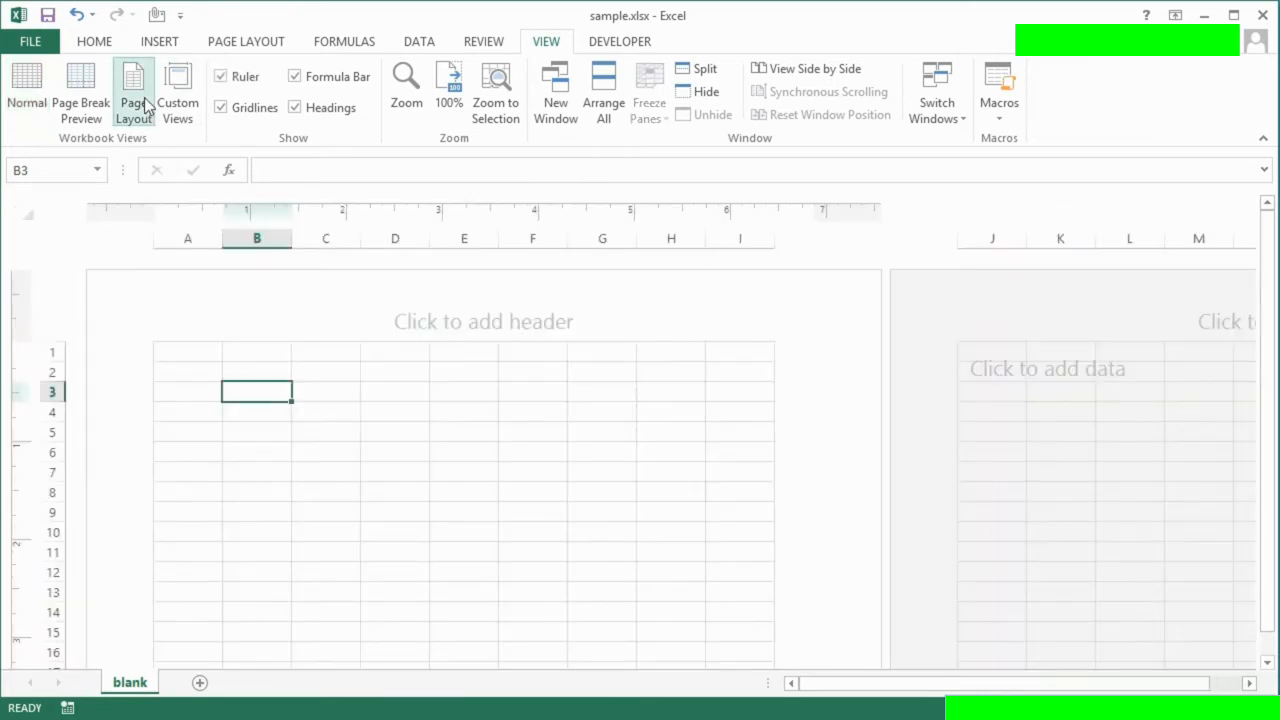
{"action": "left_click", "coordinate": [221, 77]}
{"action": "left_click", "coordinate": [223, 80]}
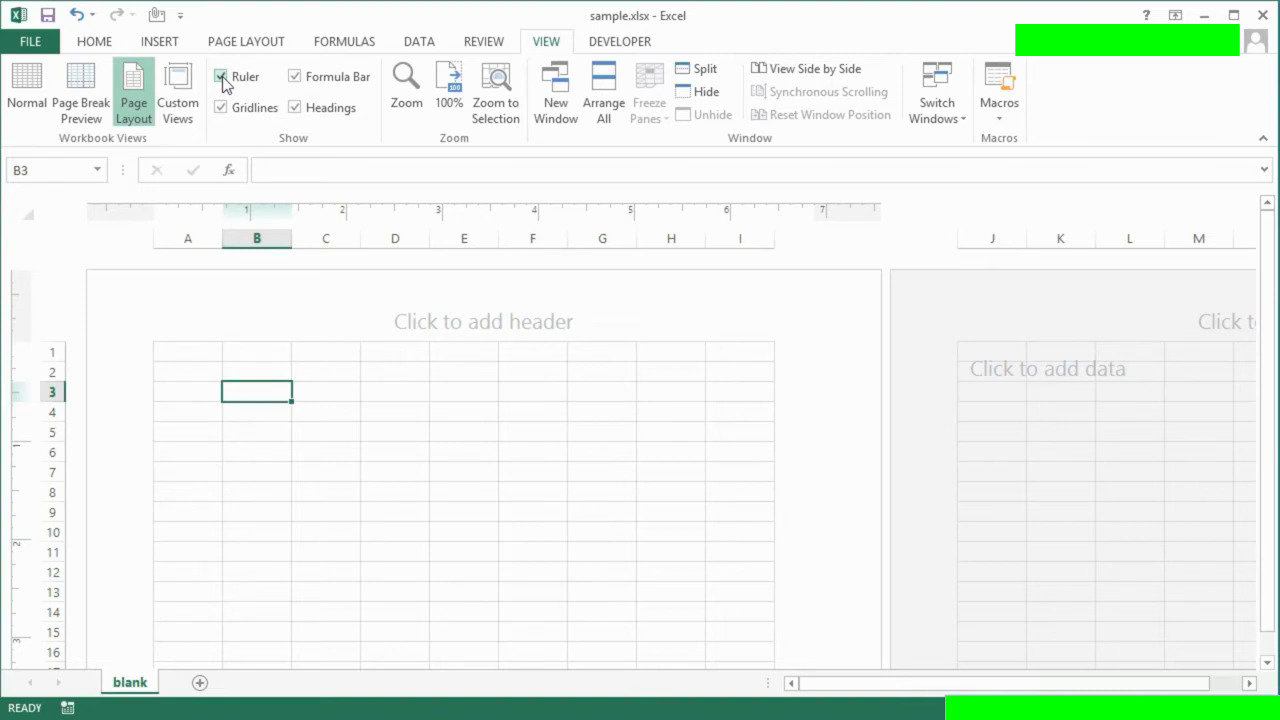
Step: Enter a first name in cell B3 and =676 in cell C3
{"action": "type", "text": "Guy"}
{"action": "key", "text": "Tab"}
{"action": "type", "text": "=676"}
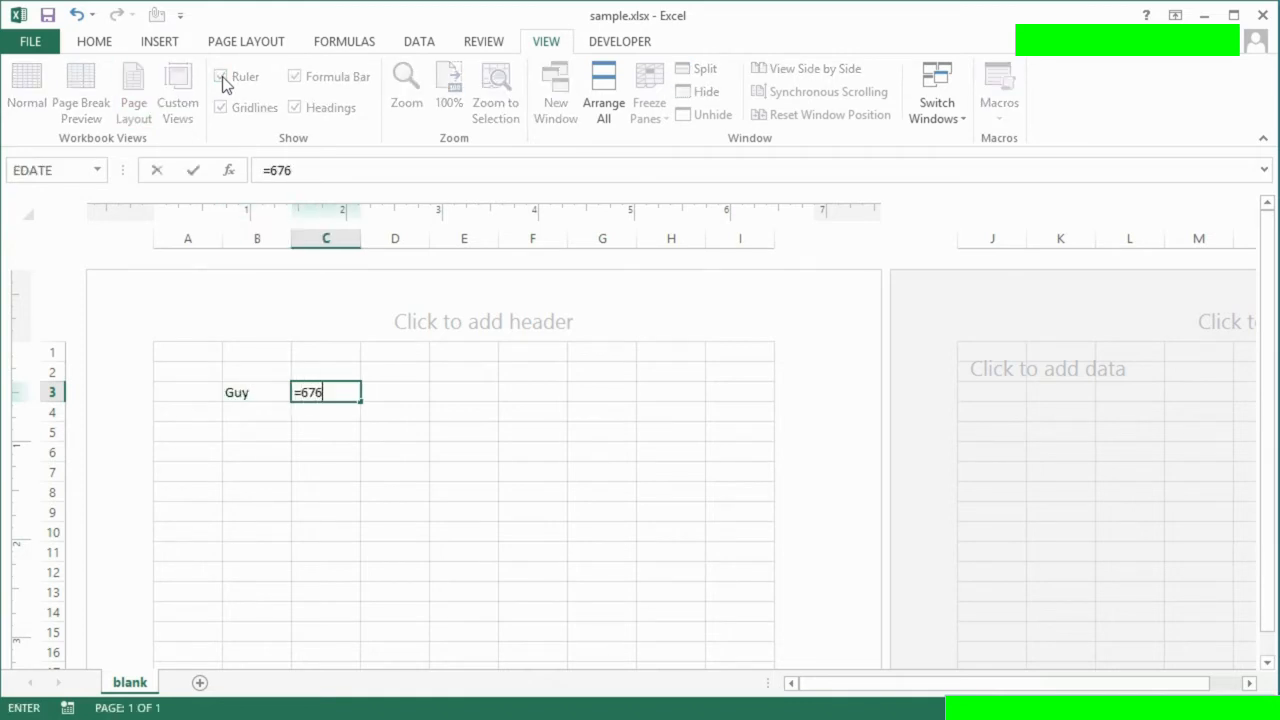
{"action": "key", "text": "Tab"}
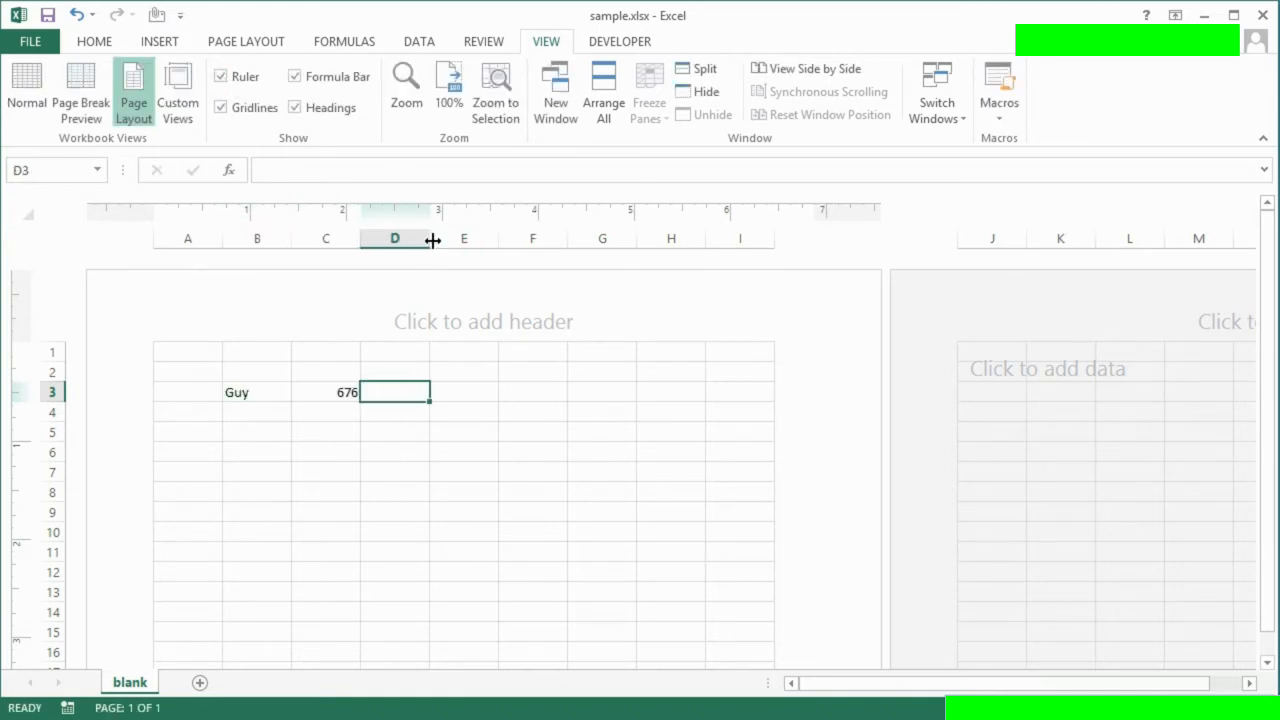
Step: Narrow columns D and I slightly so that column J fits on the first page, and select cell J1
{"action": "left_click_drag", "start_coordinate": [430, 240], "coordinate": [416, 240]}
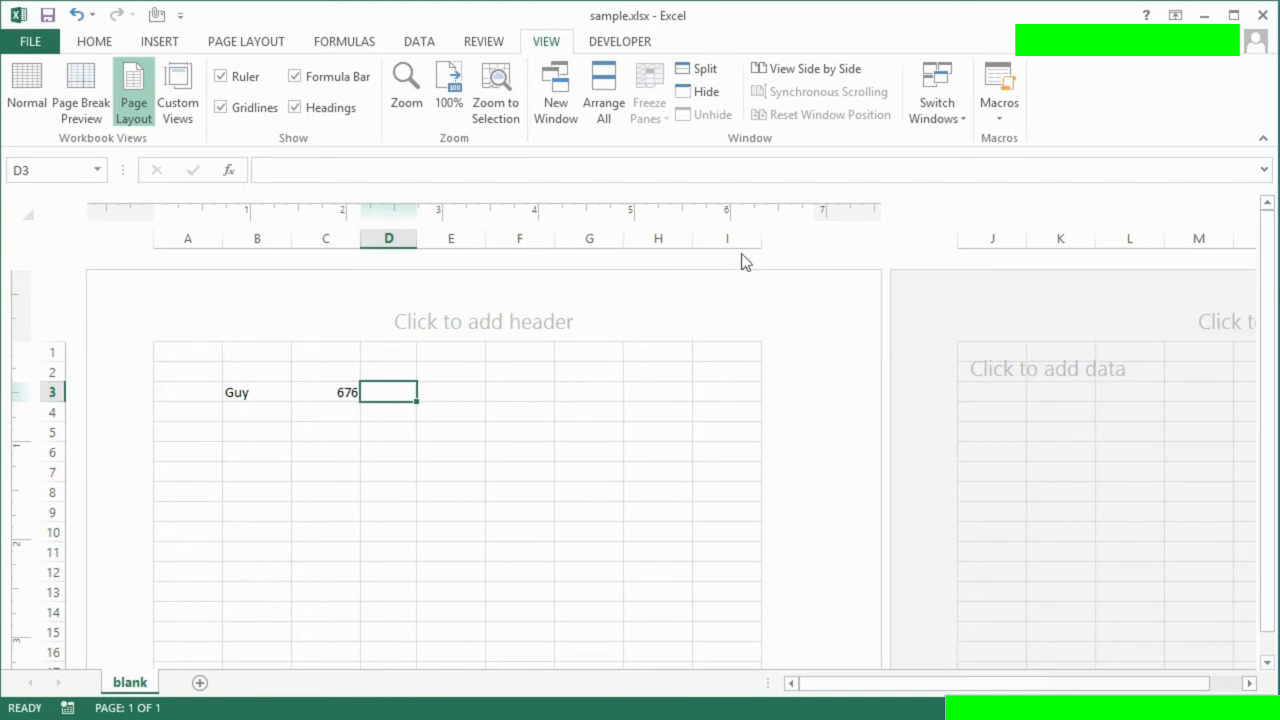
{"action": "left_click_drag", "start_coordinate": [758, 240], "coordinate": [744, 240]}
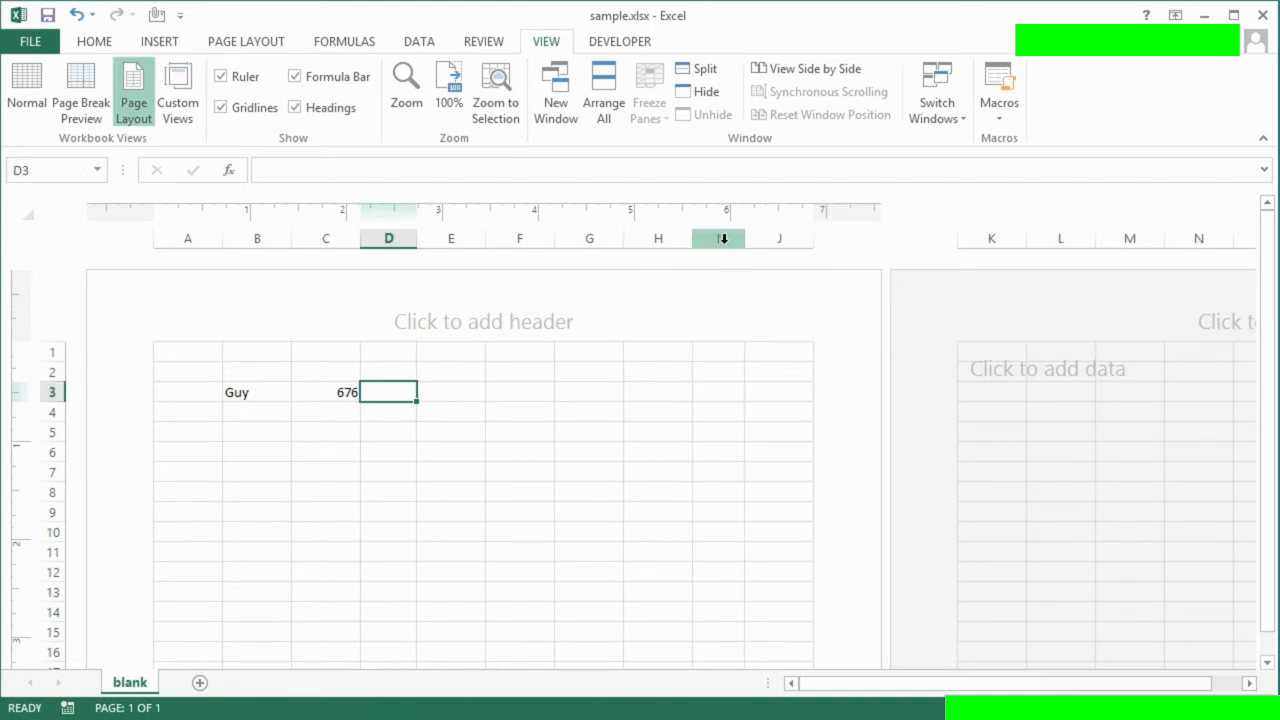
{"action": "left_click", "coordinate": [779, 352]}
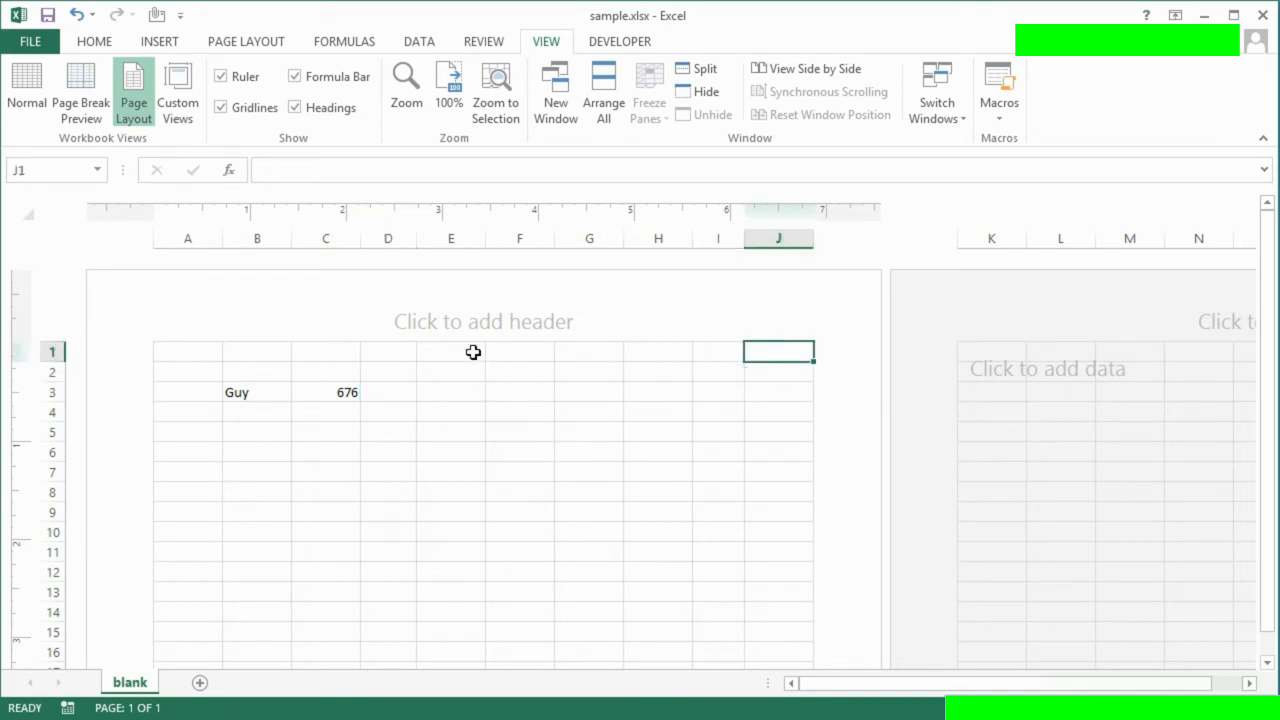
Step: Activate the left and right page header sections, leave them empty, and return the worksheet to Normal view
{"action": "left_click", "coordinate": [445, 322]}
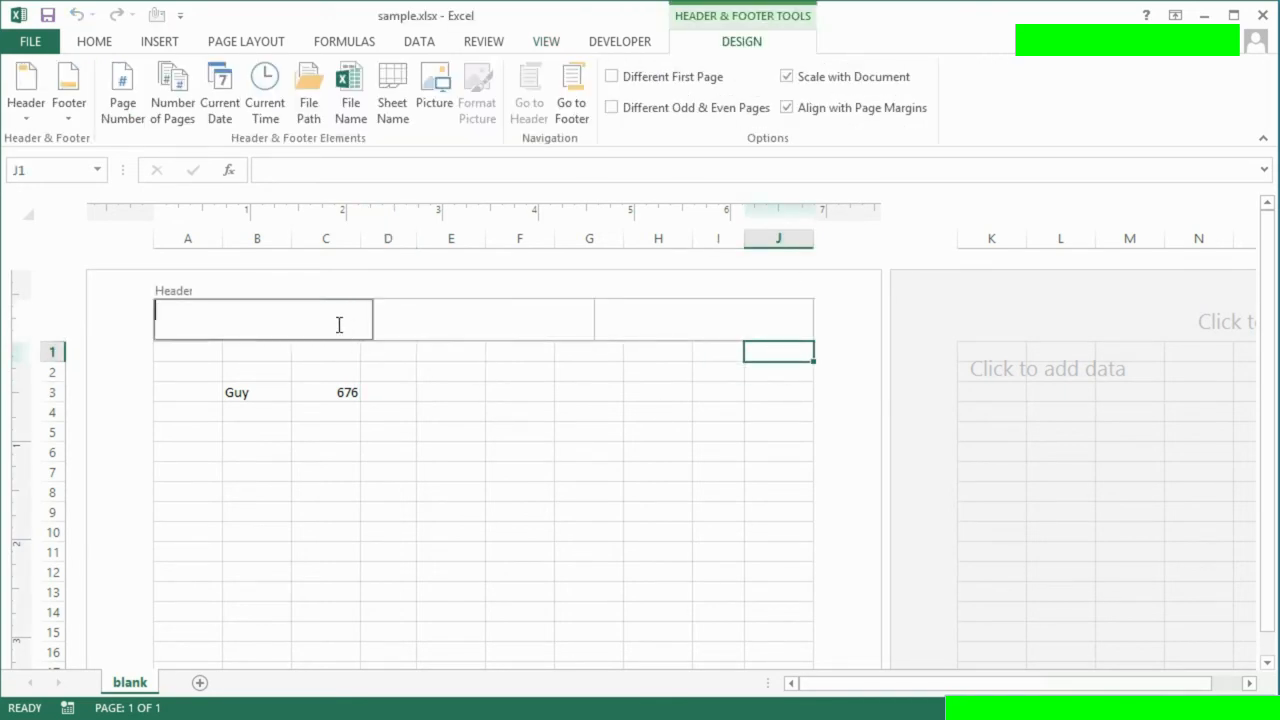
{"action": "left_click", "coordinate": [662, 321]}
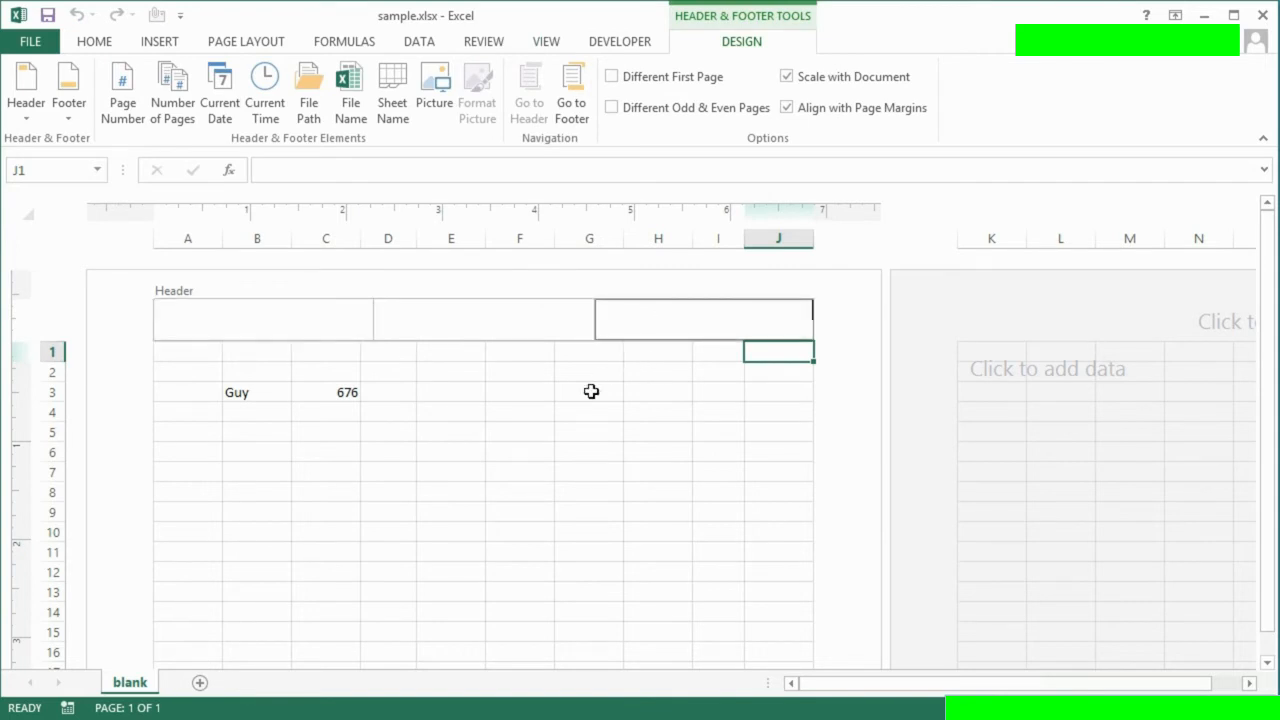
{"action": "left_click", "coordinate": [549, 41]}
{"action": "left_click", "coordinate": [327, 358]}
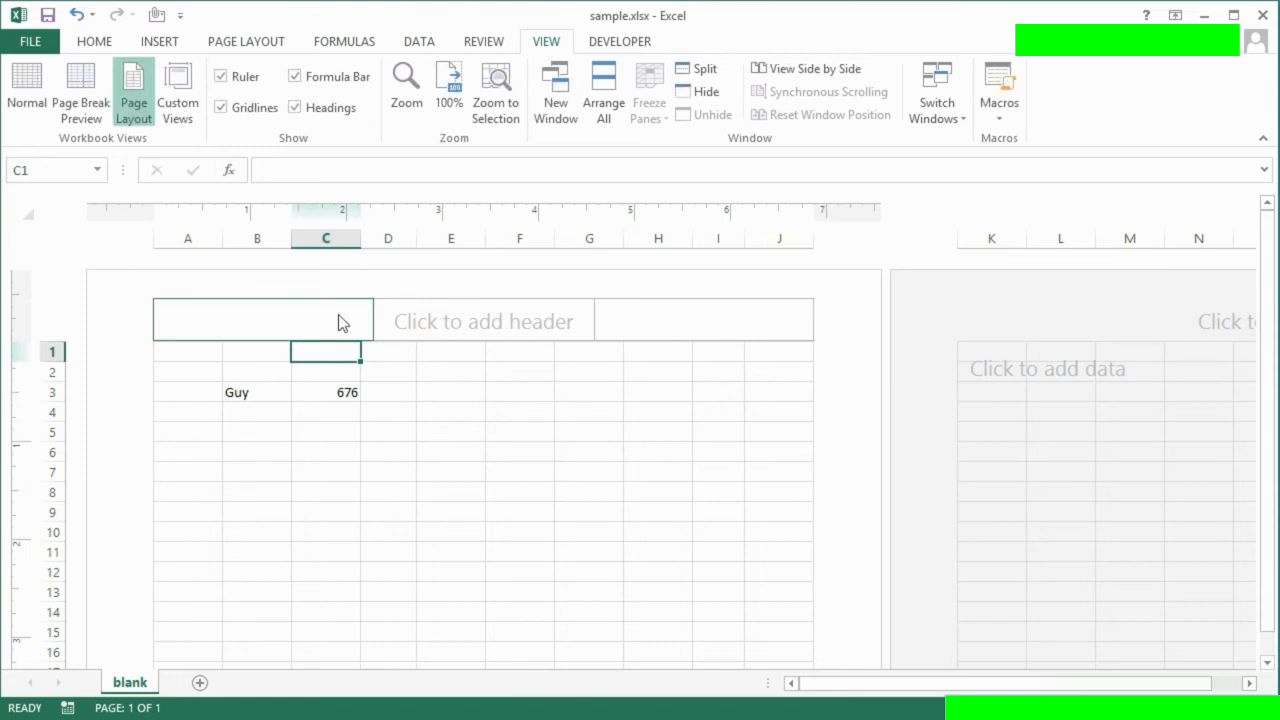
{"action": "left_click", "coordinate": [33, 98]}
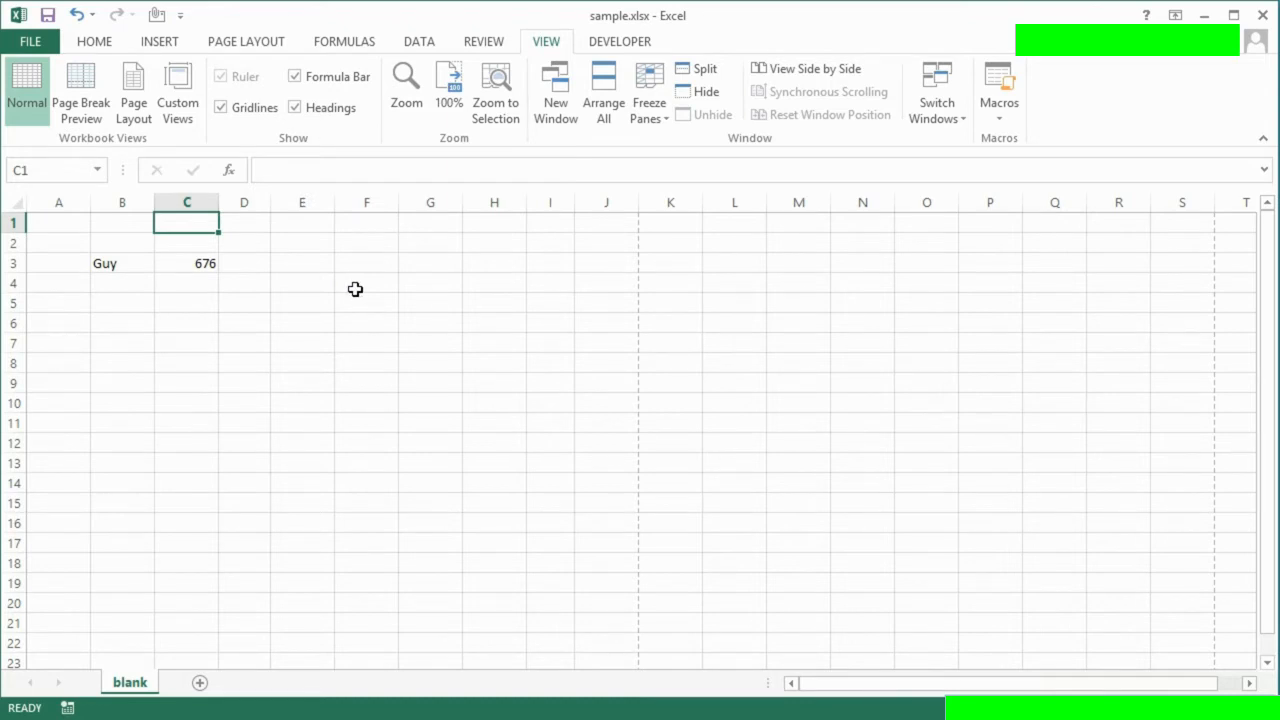
Step: Open the advanced program options and go to the Display settings
{"action": "left_click", "coordinate": [30, 41]}
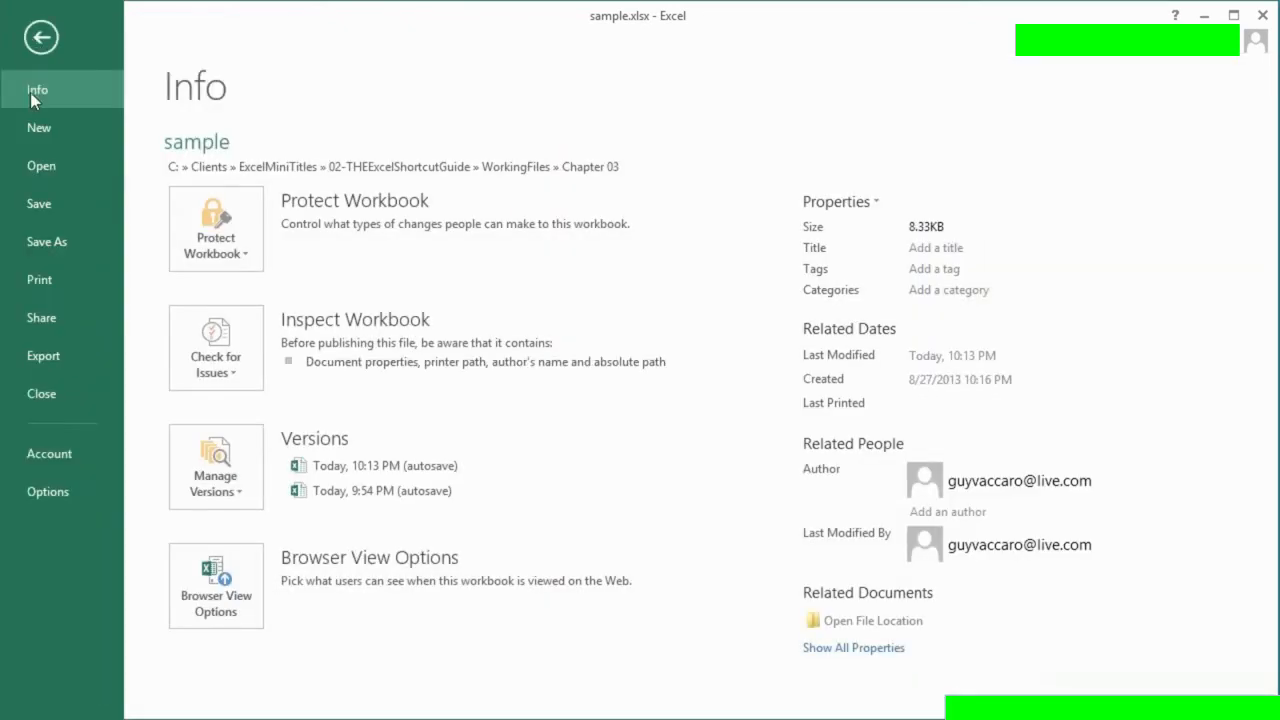
{"action": "left_click", "coordinate": [78, 484]}
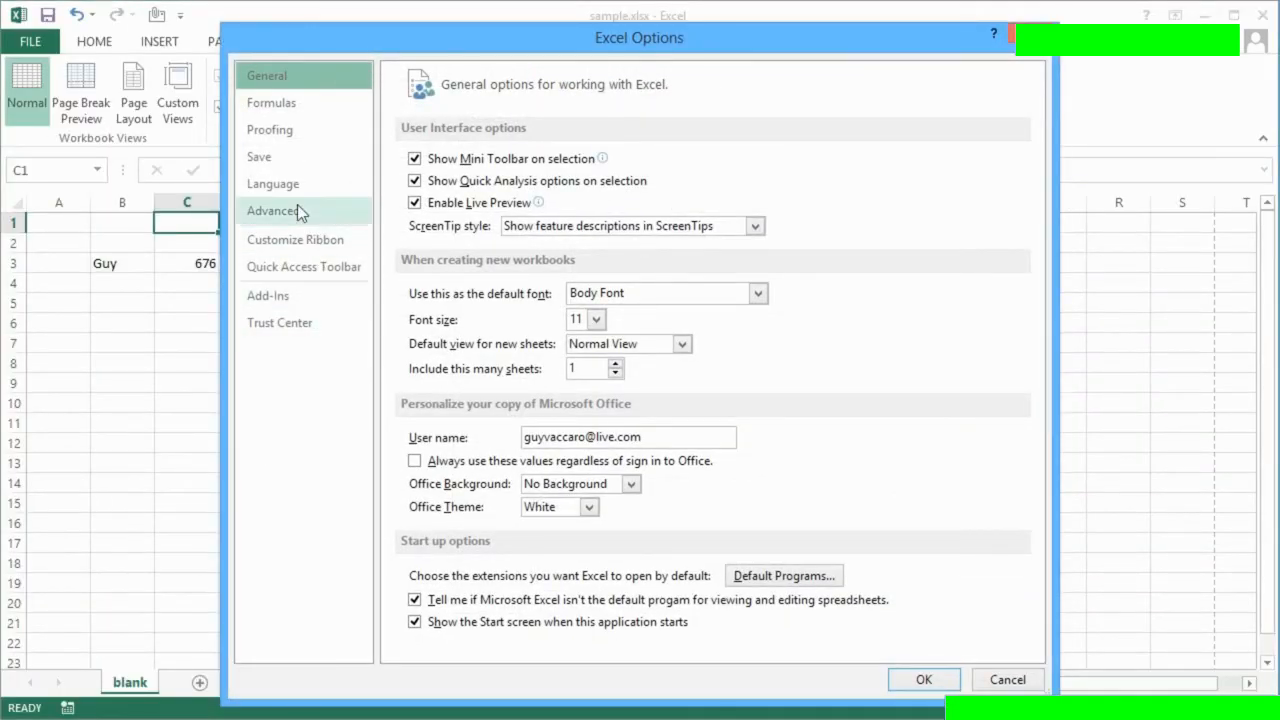
{"action": "left_click", "coordinate": [297, 206]}
{"action": "scroll", "coordinate": [518, 400], "scroll_direction": "down", "scroll_amount": 5}
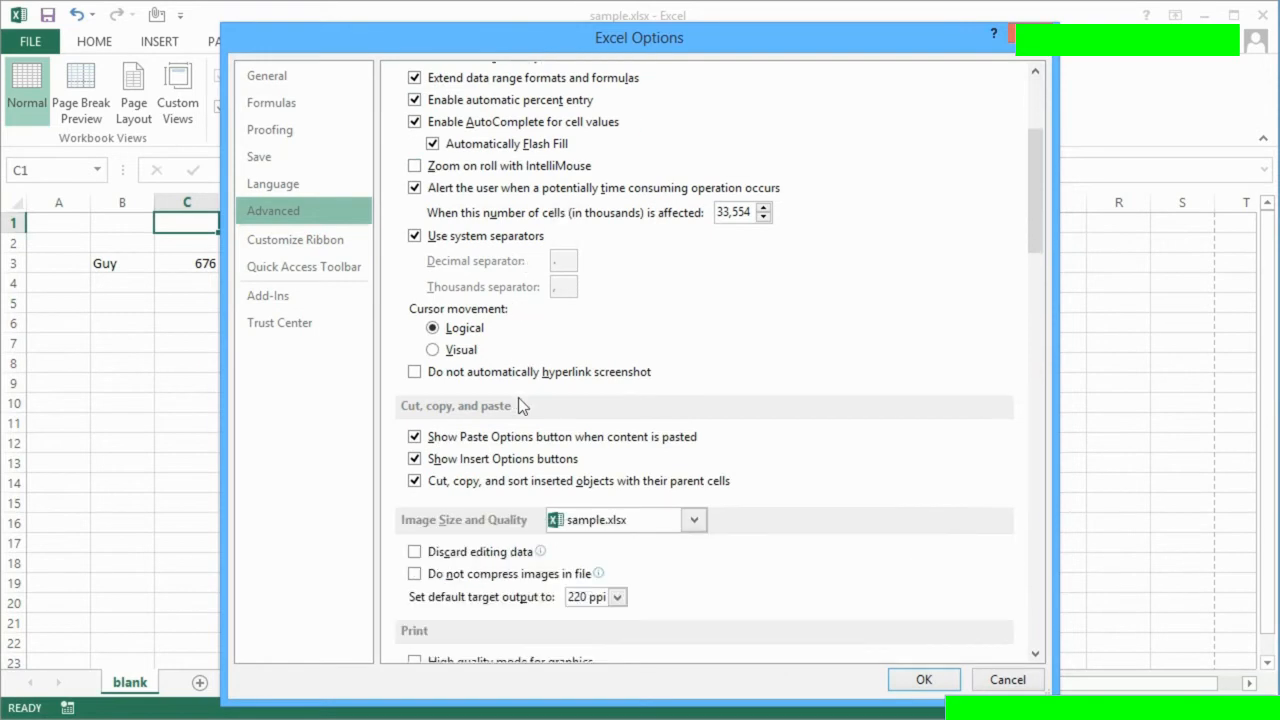
{"action": "scroll", "coordinate": [518, 404], "scroll_direction": "down", "scroll_amount": 4}
{"action": "scroll", "coordinate": [518, 402], "scroll_direction": "down", "scroll_amount": 8}
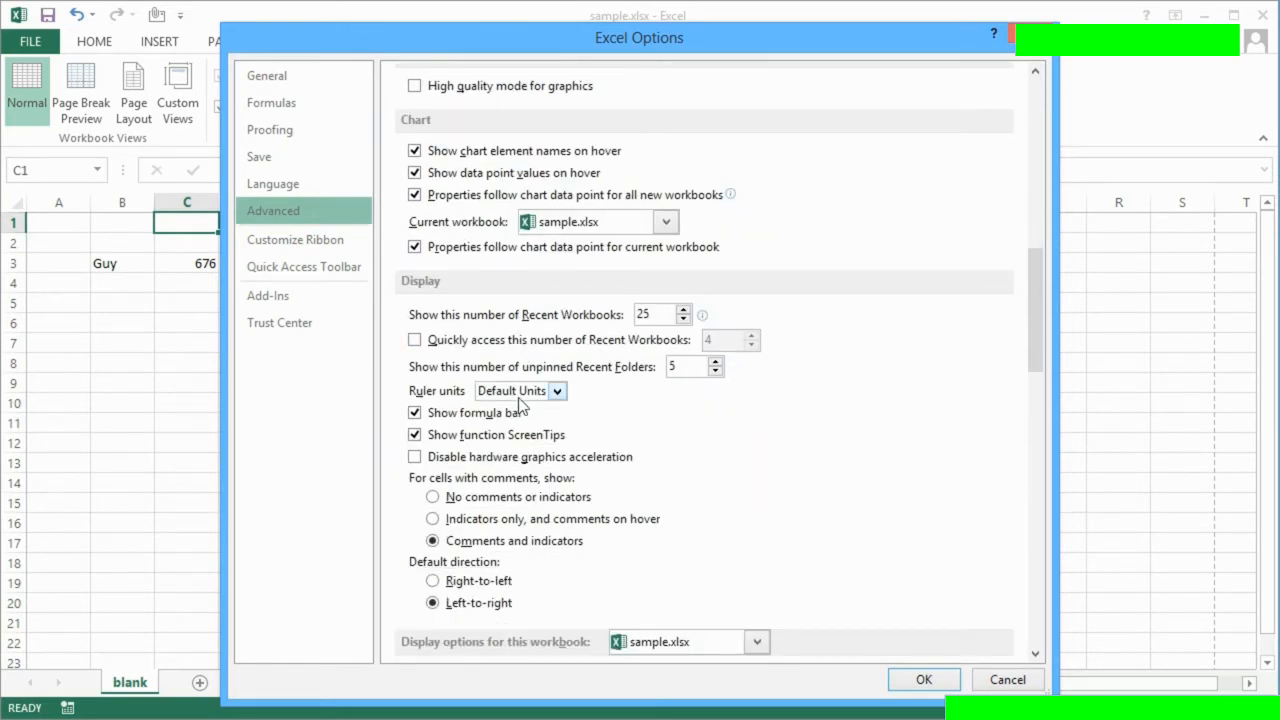
{"action": "scroll", "coordinate": [566, 424], "scroll_direction": "down", "scroll_amount": 1}
Step: Toggle the Show formula bar and Show function ScreenTips options off and back on
{"action": "left_click", "coordinate": [426, 371]}
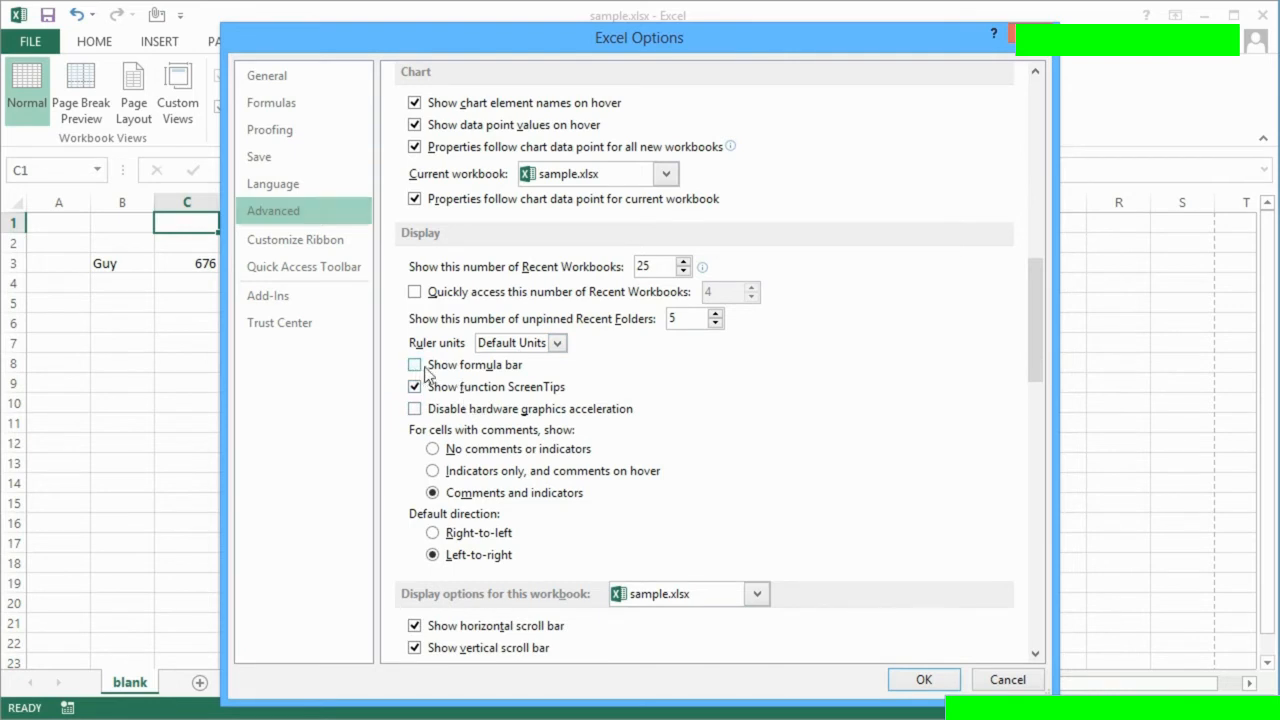
{"action": "left_click", "coordinate": [426, 371]}
{"action": "scroll", "coordinate": [505, 391], "scroll_direction": "down", "scroll_amount": 1}
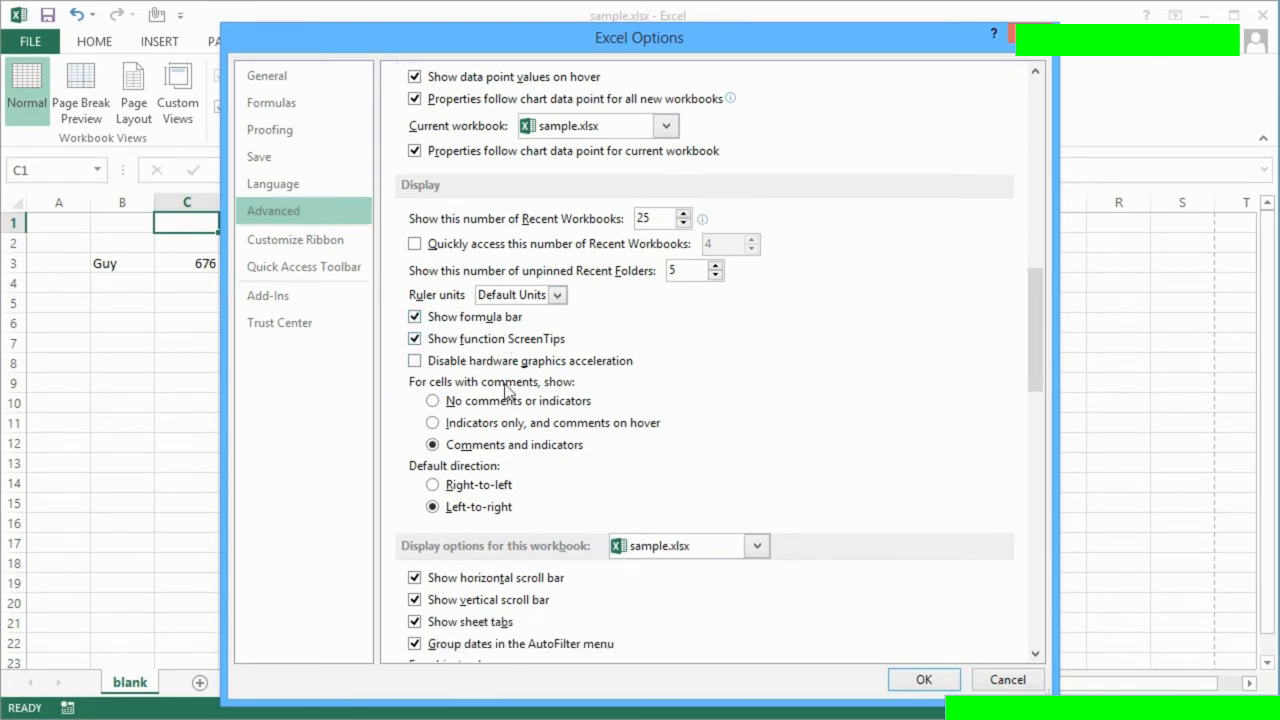
{"action": "left_click", "coordinate": [415, 340]}
{"action": "left_click", "coordinate": [415, 340]}
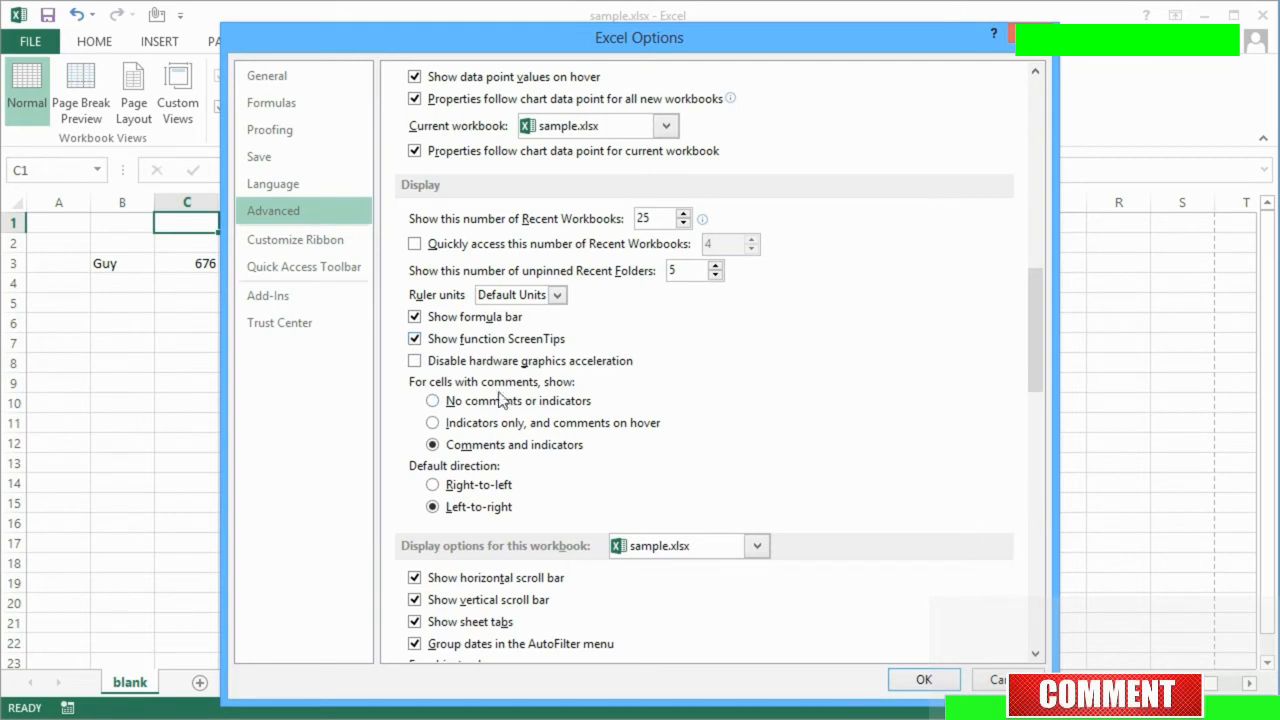
Step: Turn on Show sheet right-to-left for the blank worksheet in the advanced display options and apply the change
{"action": "scroll", "coordinate": [510, 405], "scroll_direction": "down", "scroll_amount": 3}
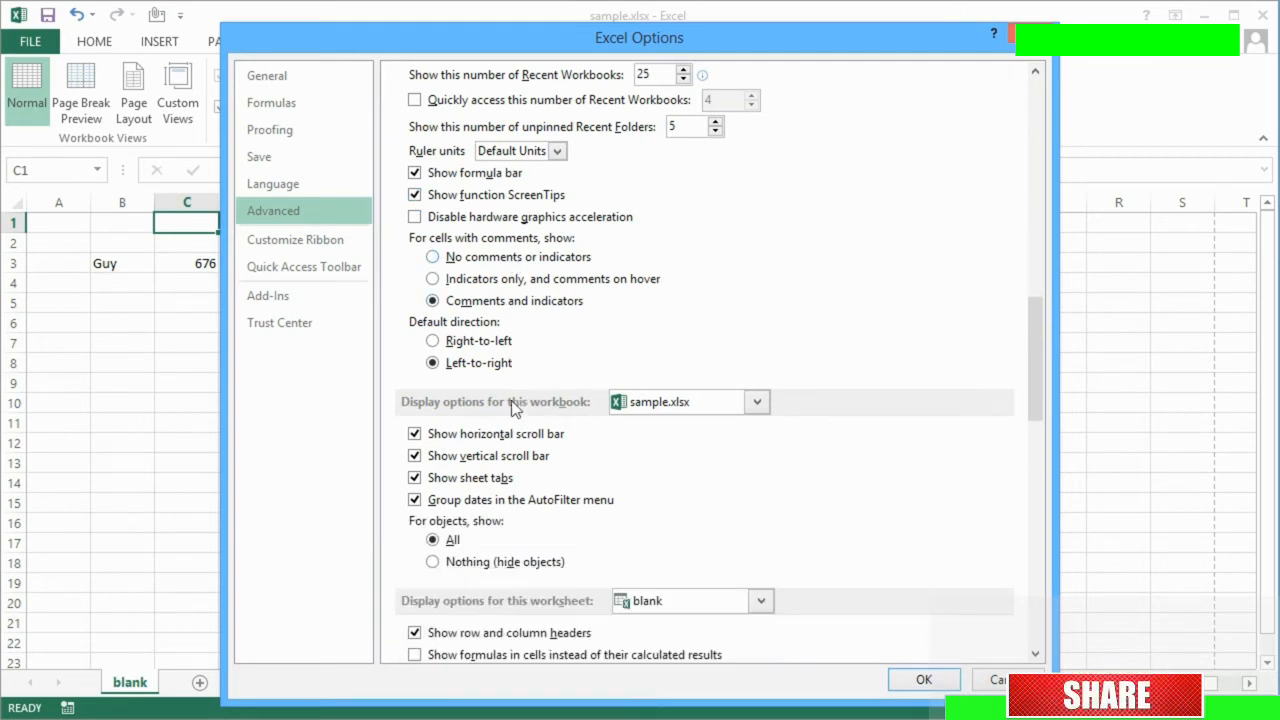
{"action": "scroll", "coordinate": [515, 405], "scroll_direction": "down", "scroll_amount": 1}
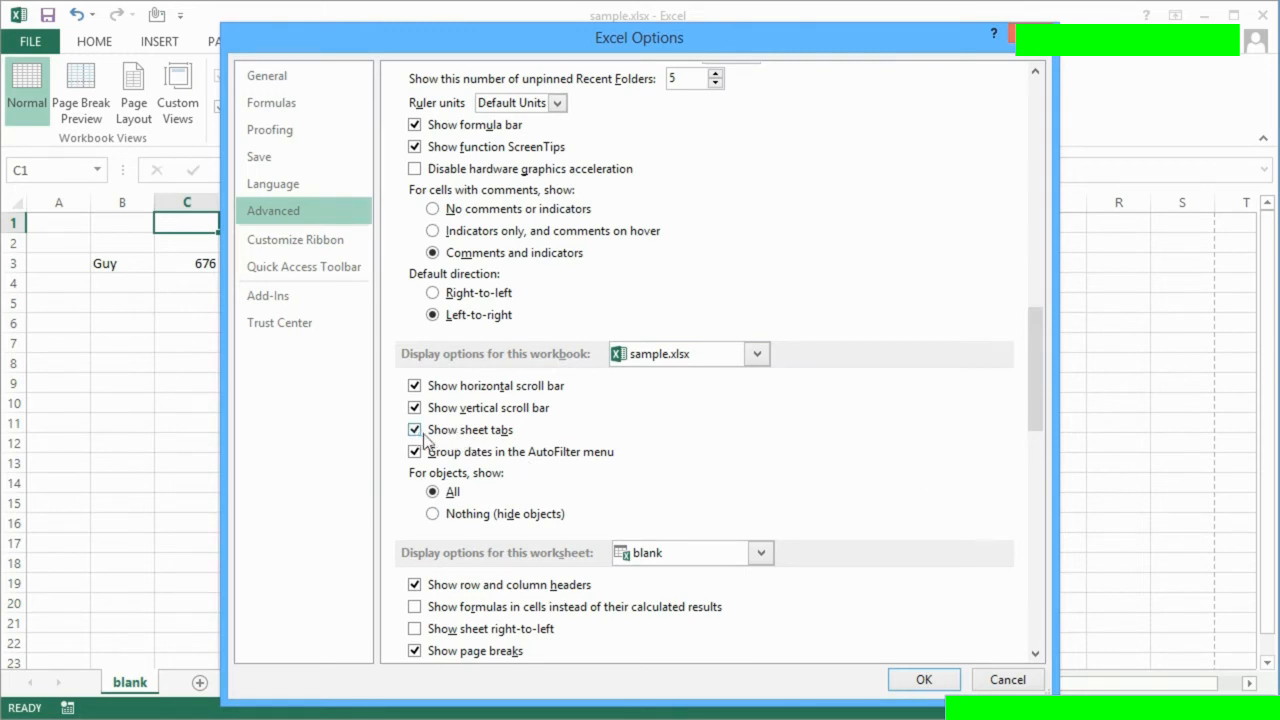
{"action": "scroll", "coordinate": [455, 450], "scroll_direction": "down", "scroll_amount": 3}
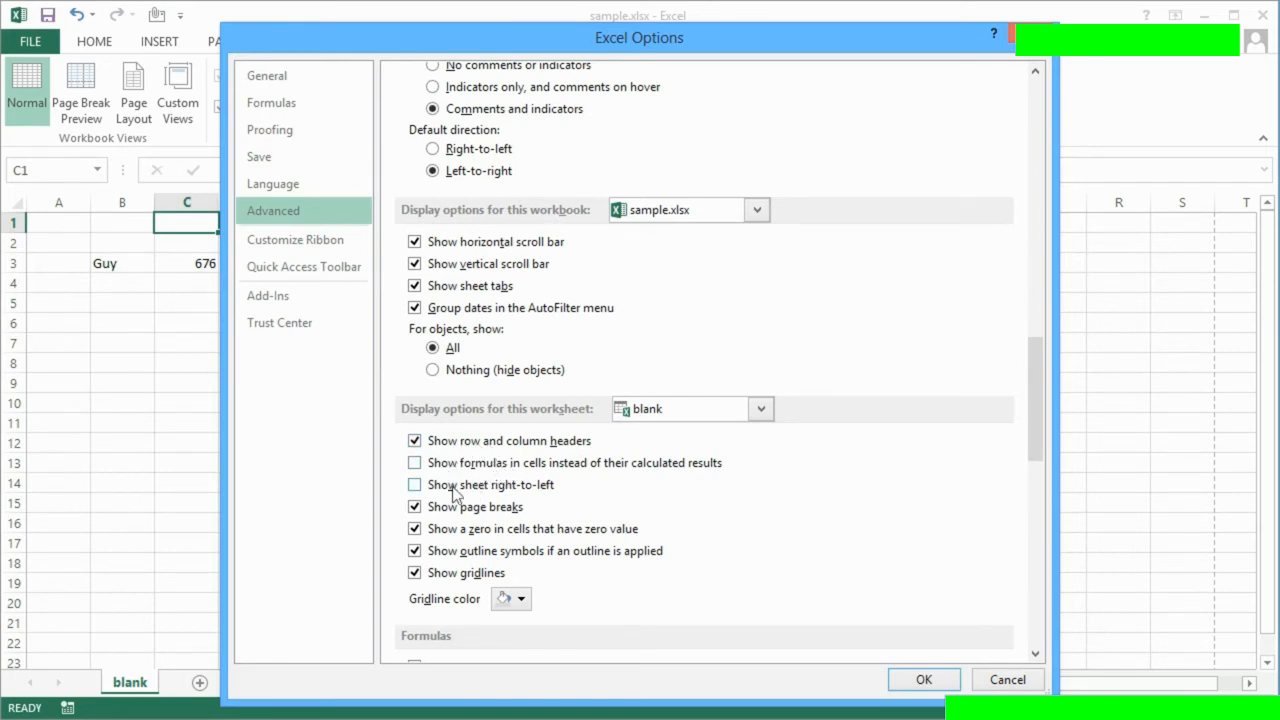
{"action": "left_click", "coordinate": [414, 485]}
{"action": "left_click", "coordinate": [924, 680]}
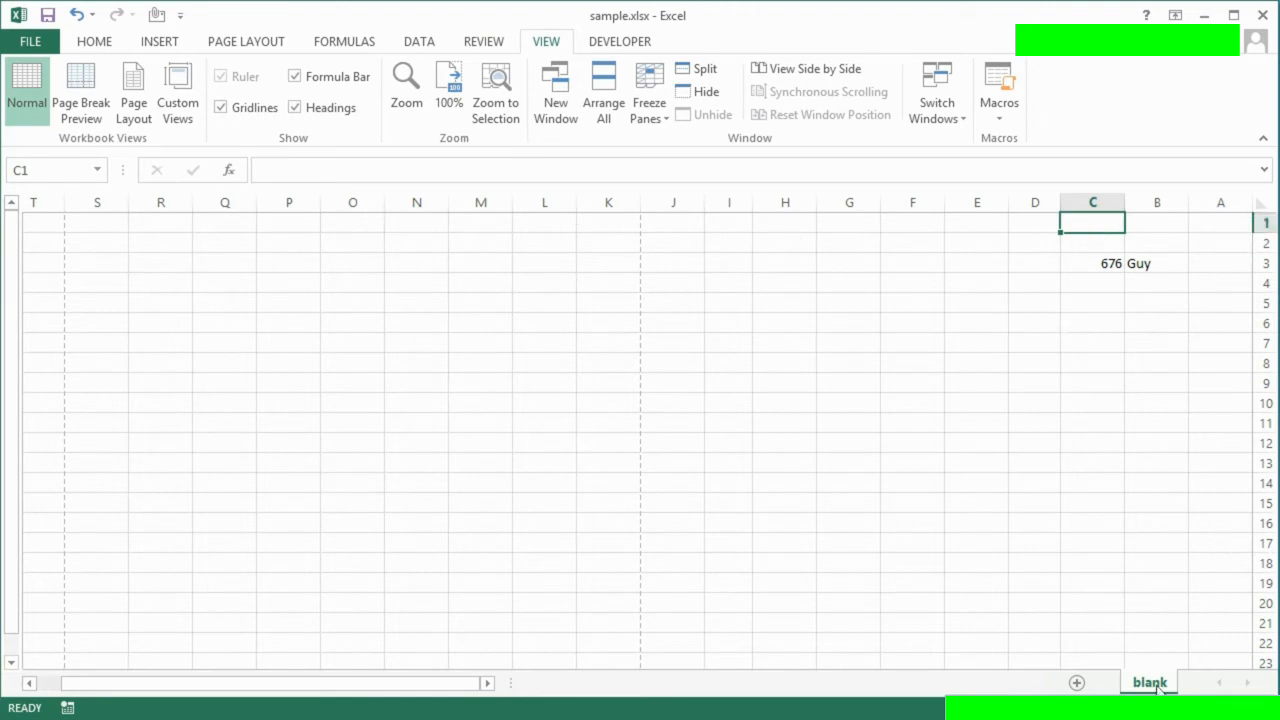
Step: Add a new worksheet to the workbook, compare its layout with the blank worksheet, and return to Sheet2
{"action": "left_click", "coordinate": [1077, 683]}
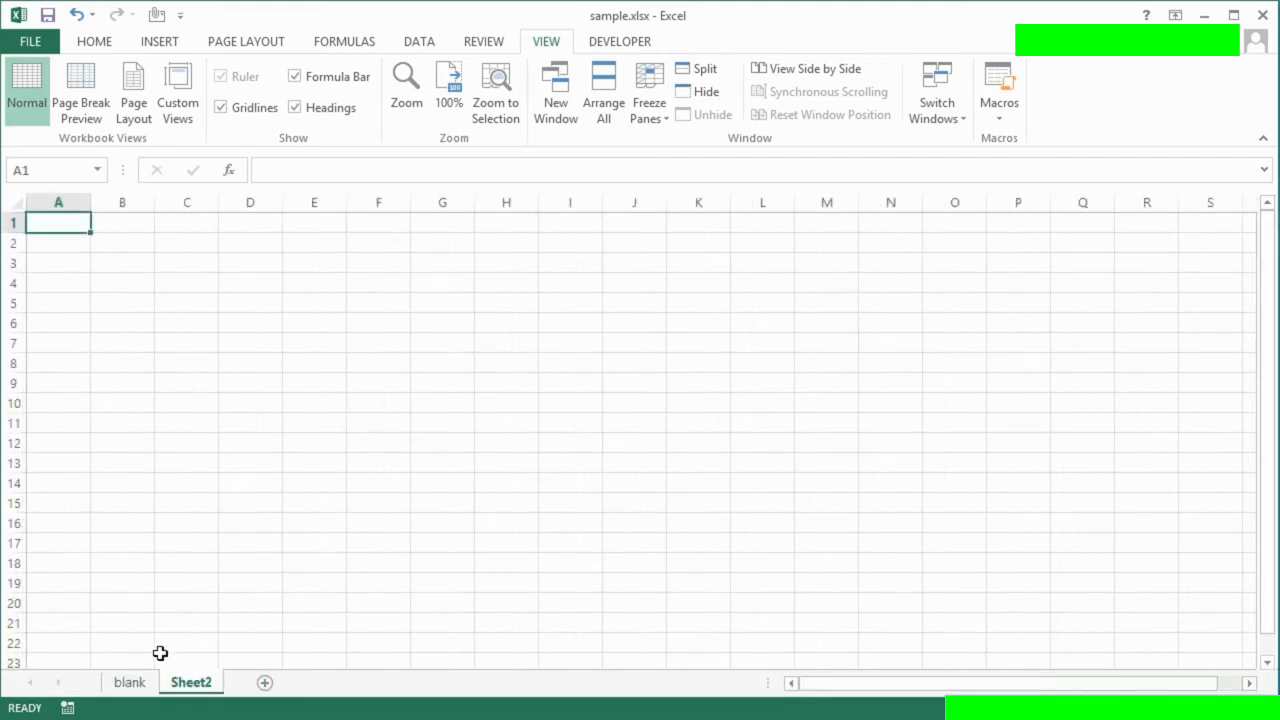
{"action": "left_click", "coordinate": [140, 684]}
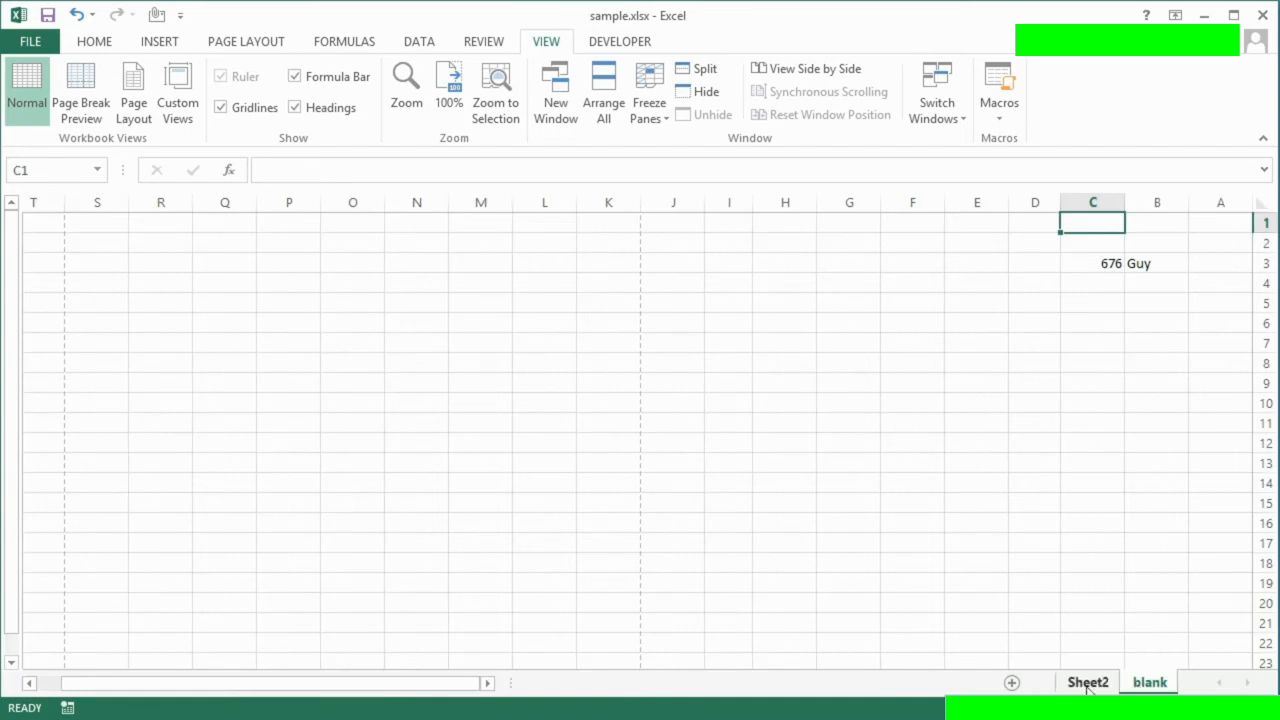
{"action": "left_click", "coordinate": [1087, 683]}
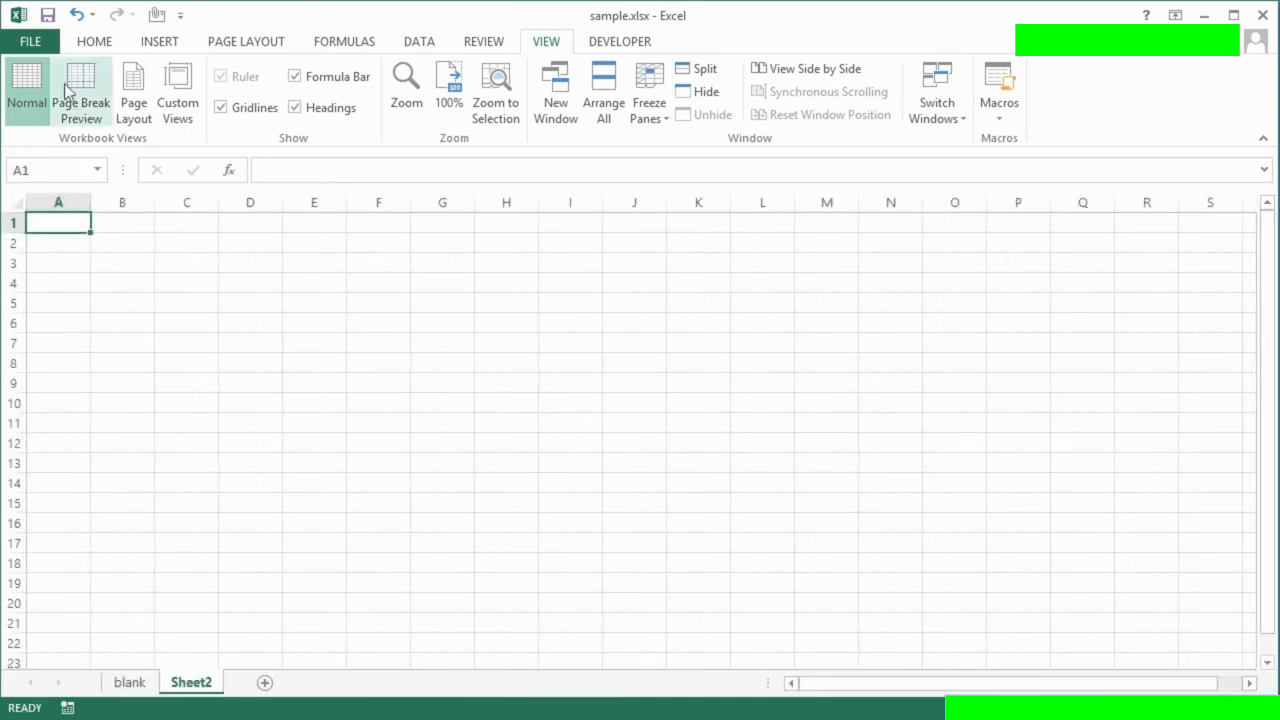
Step: Turn on Show sheet right-to-left for Sheet2 in the advanced display options and apply the change
{"action": "left_click", "coordinate": [30, 41]}
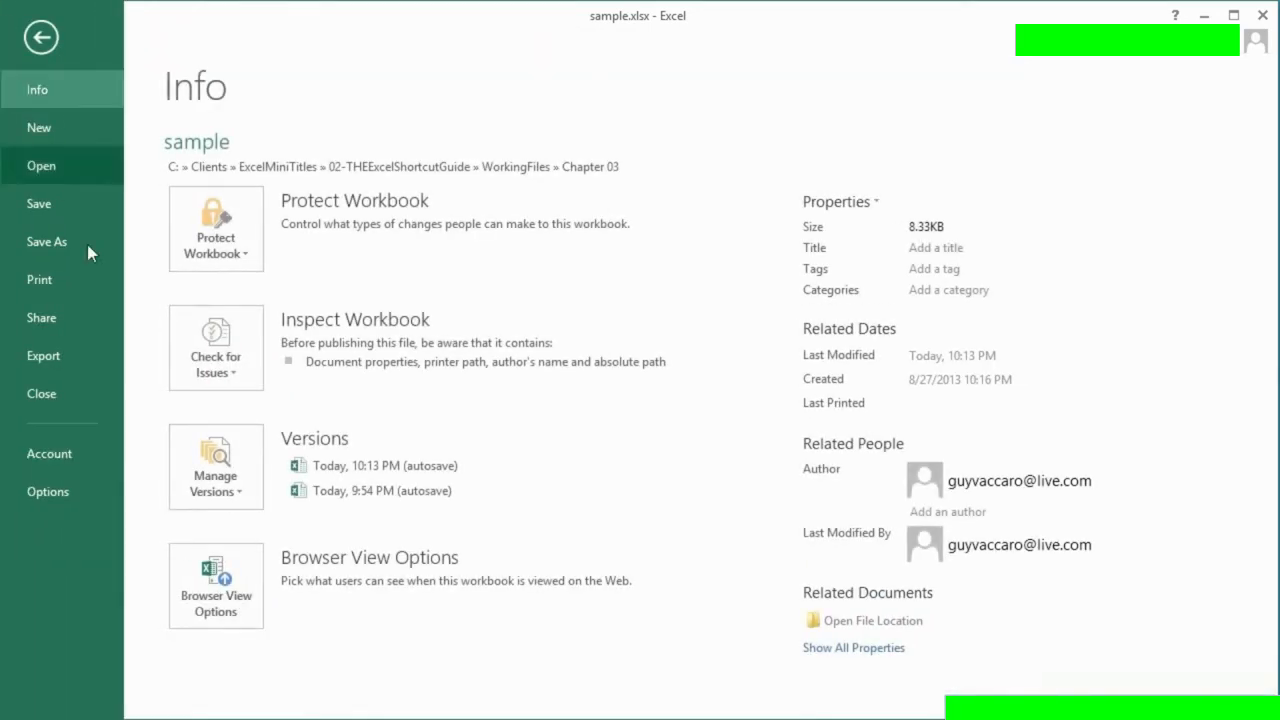
{"action": "left_click", "coordinate": [66, 484]}
{"action": "left_click", "coordinate": [295, 209]}
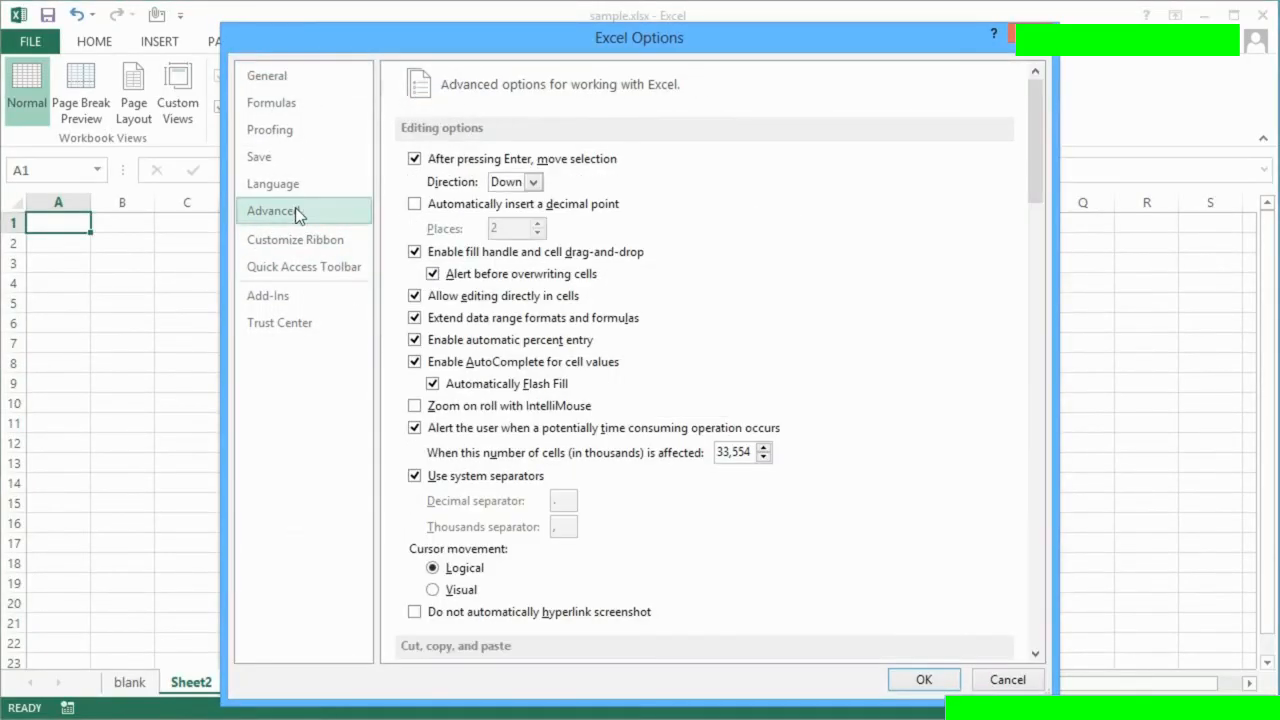
{"action": "scroll", "coordinate": [420, 385], "scroll_direction": "down", "scroll_amount": 15}
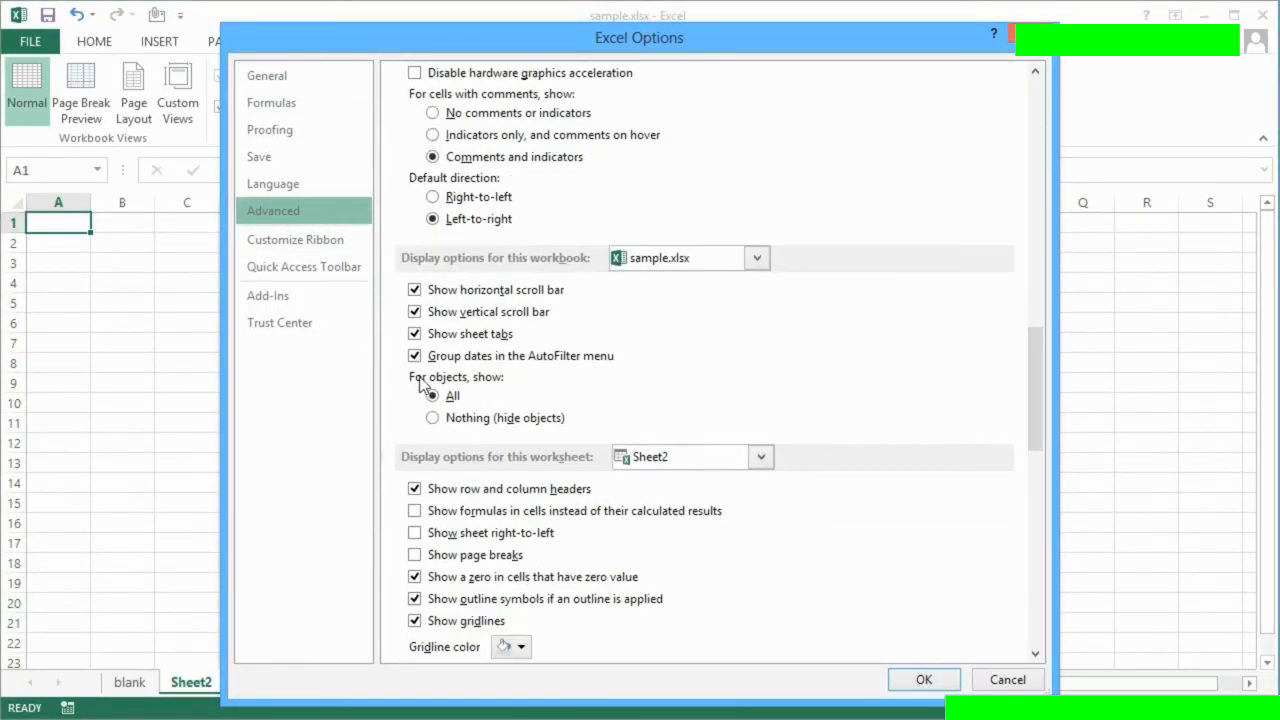
{"action": "scroll", "coordinate": [420, 385], "scroll_direction": "down", "scroll_amount": 3}
{"action": "left_click", "coordinate": [420, 440]}
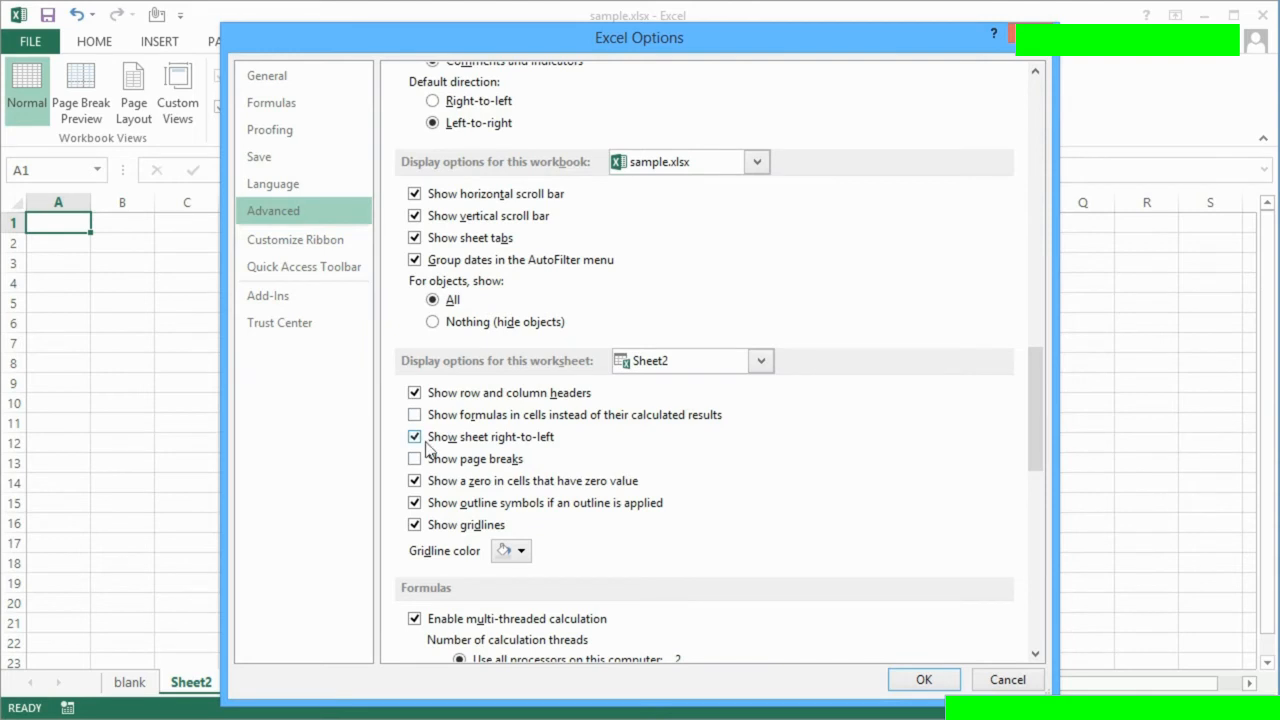
{"action": "left_click", "coordinate": [761, 361]}
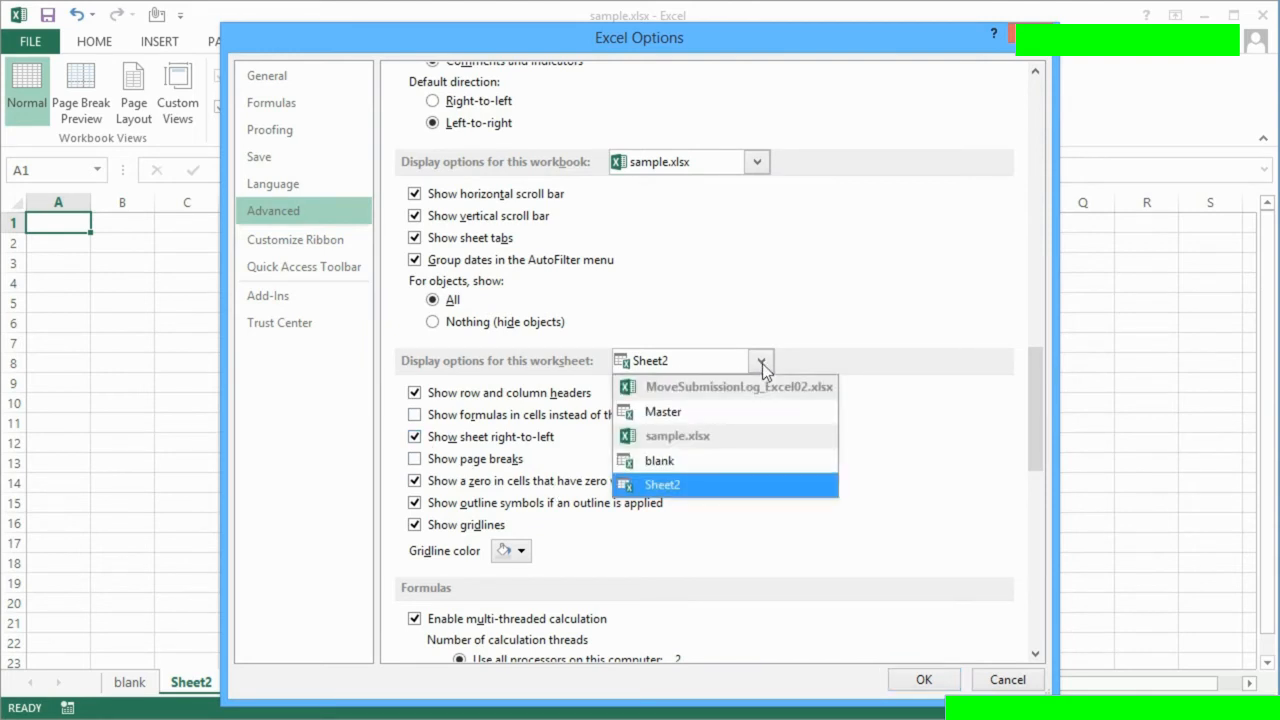
{"action": "left_click", "coordinate": [700, 484]}
{"action": "left_click", "coordinate": [941, 681]}
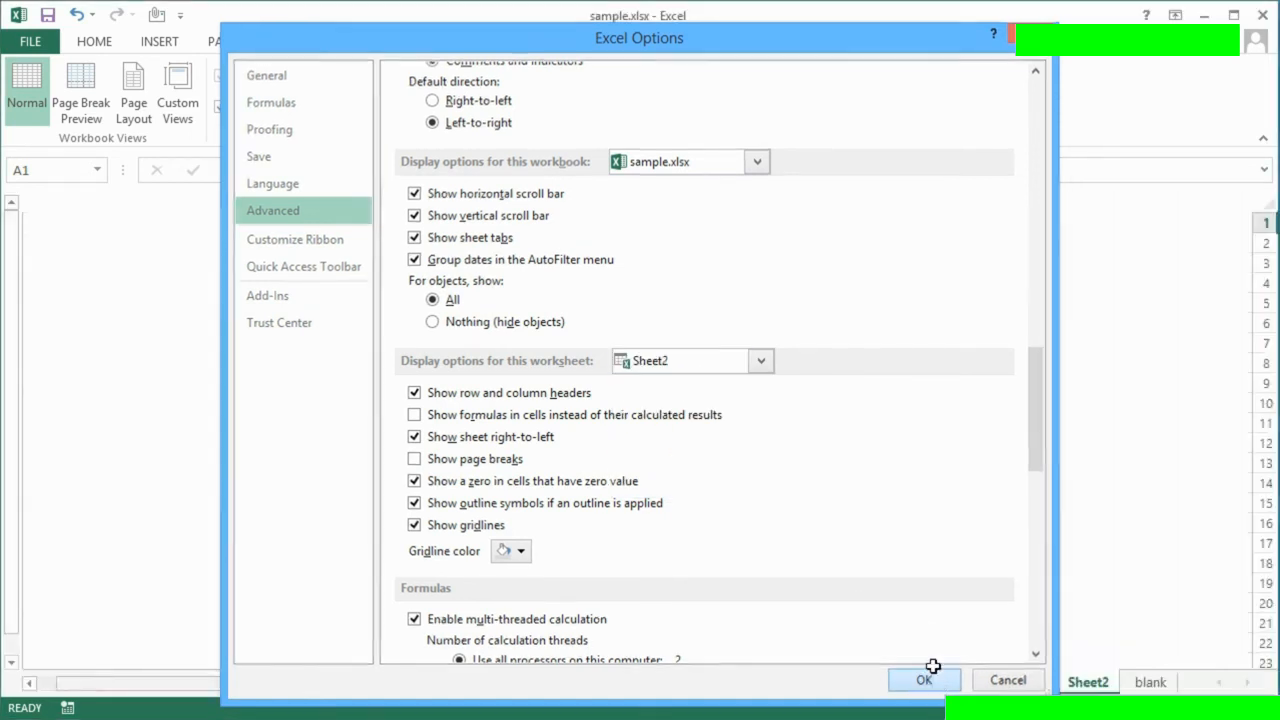
Step: Switch to the blank worksheet and open the advanced program options at the workbook display settings
{"action": "left_click", "coordinate": [1145, 683]}
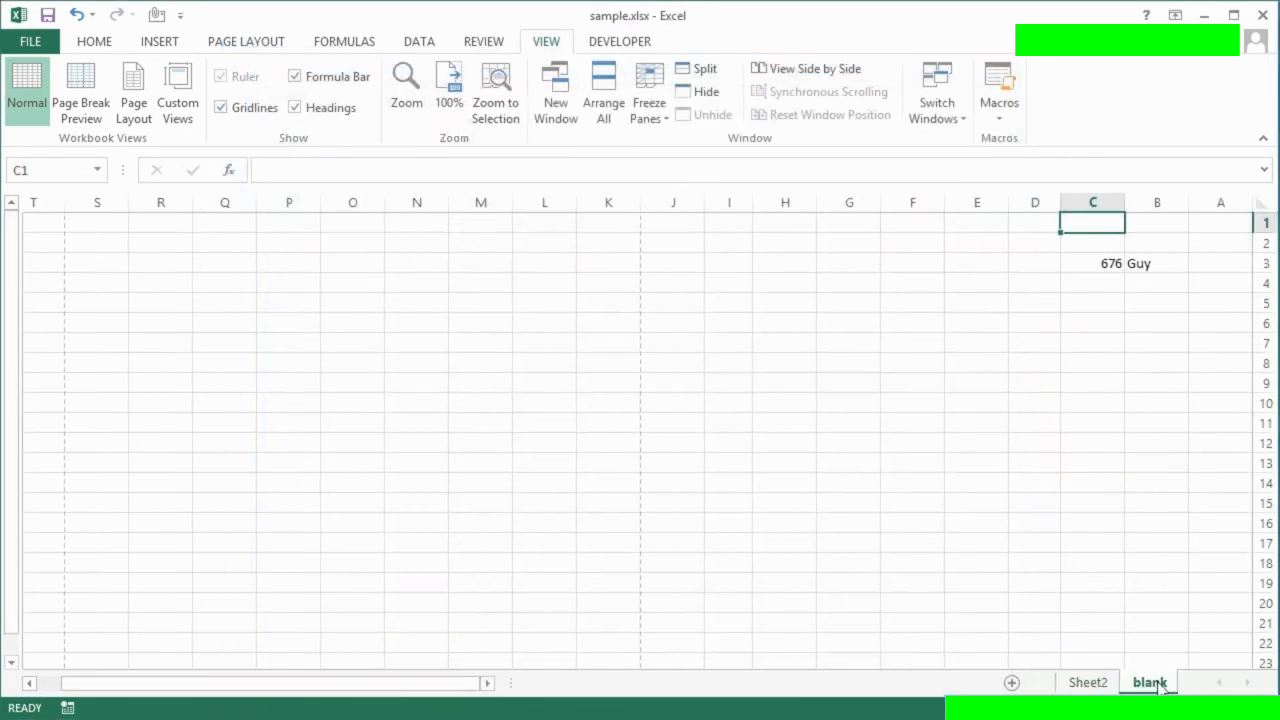
{"action": "left_click", "coordinate": [50, 48]}
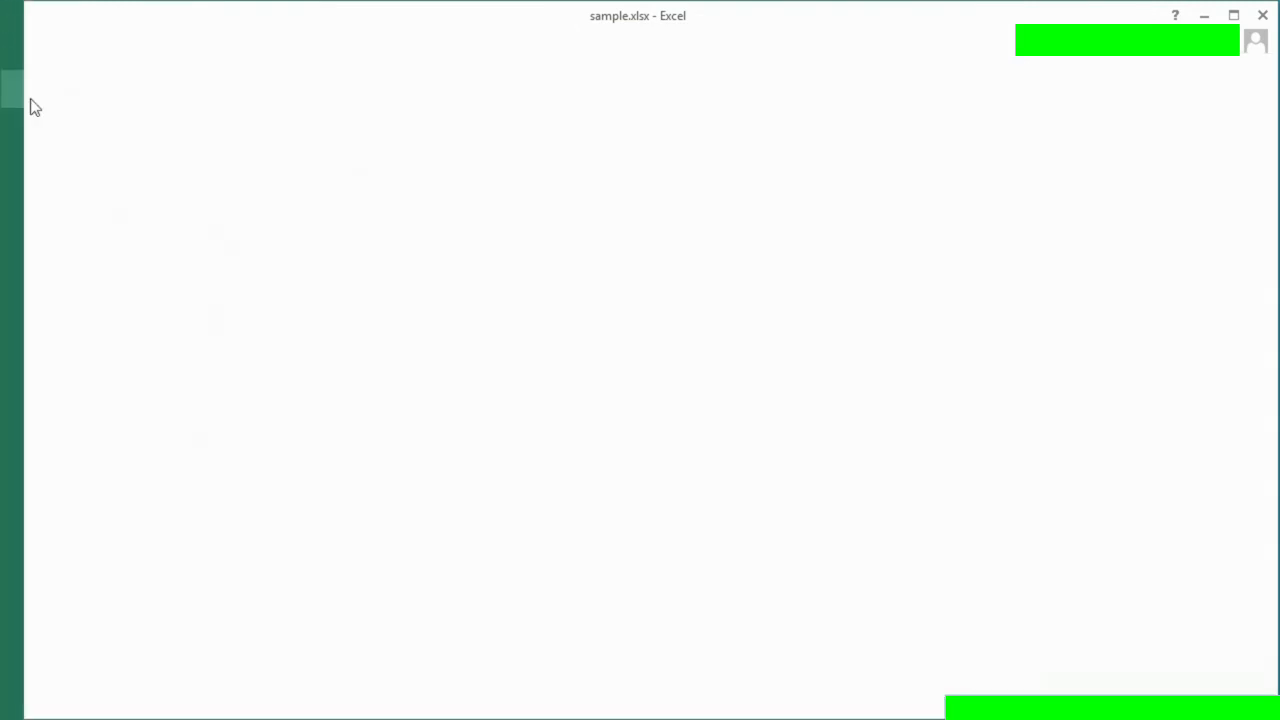
{"action": "left_click", "coordinate": [53, 491]}
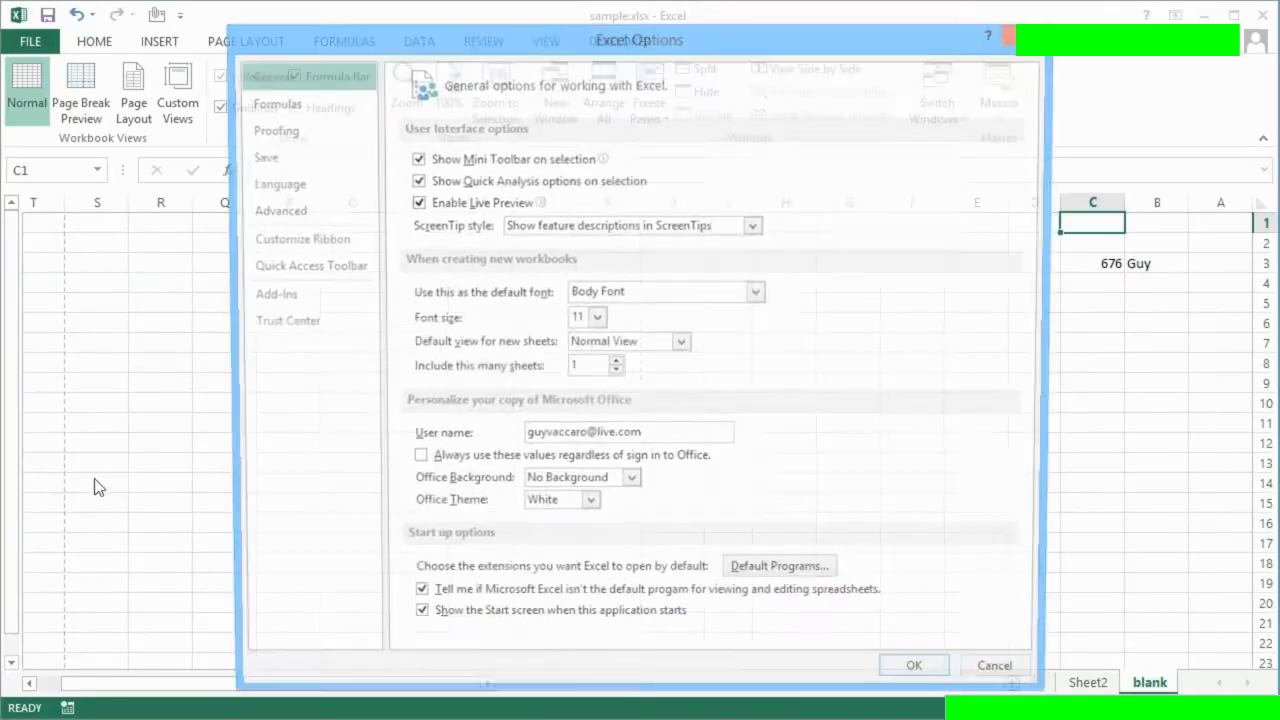
{"action": "left_click", "coordinate": [305, 211]}
{"action": "scroll", "coordinate": [518, 425], "scroll_direction": "down", "scroll_amount": 10}
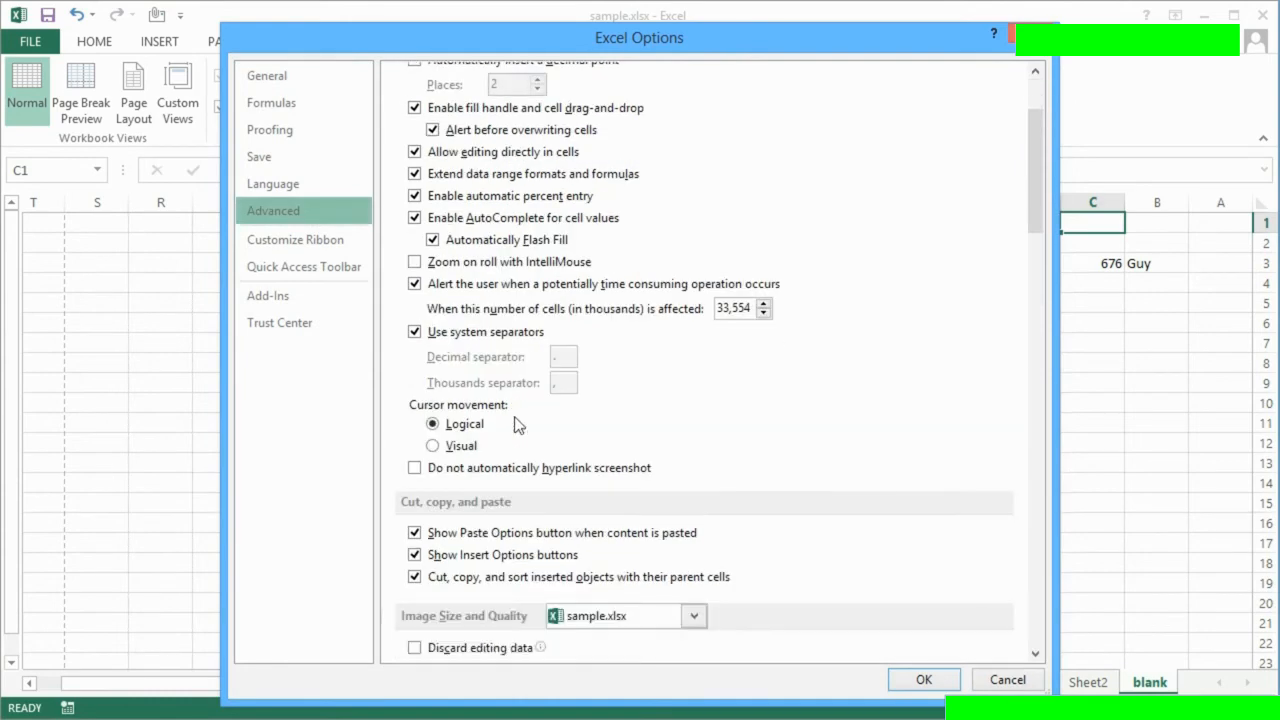
{"action": "scroll", "coordinate": [518, 425], "scroll_direction": "down", "scroll_amount": 4}
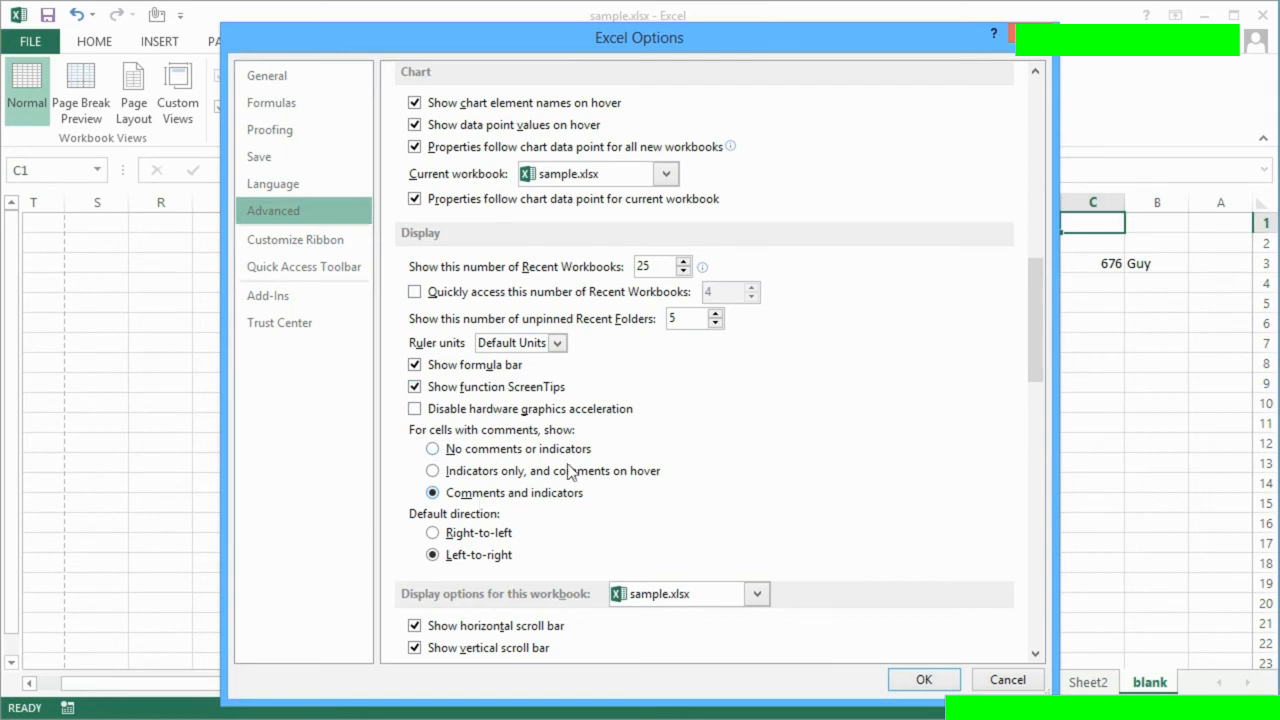
{"action": "scroll", "coordinate": [577, 508], "scroll_direction": "down", "scroll_amount": 1}
{"action": "scroll", "coordinate": [577, 508], "scroll_direction": "down", "scroll_amount": 3}
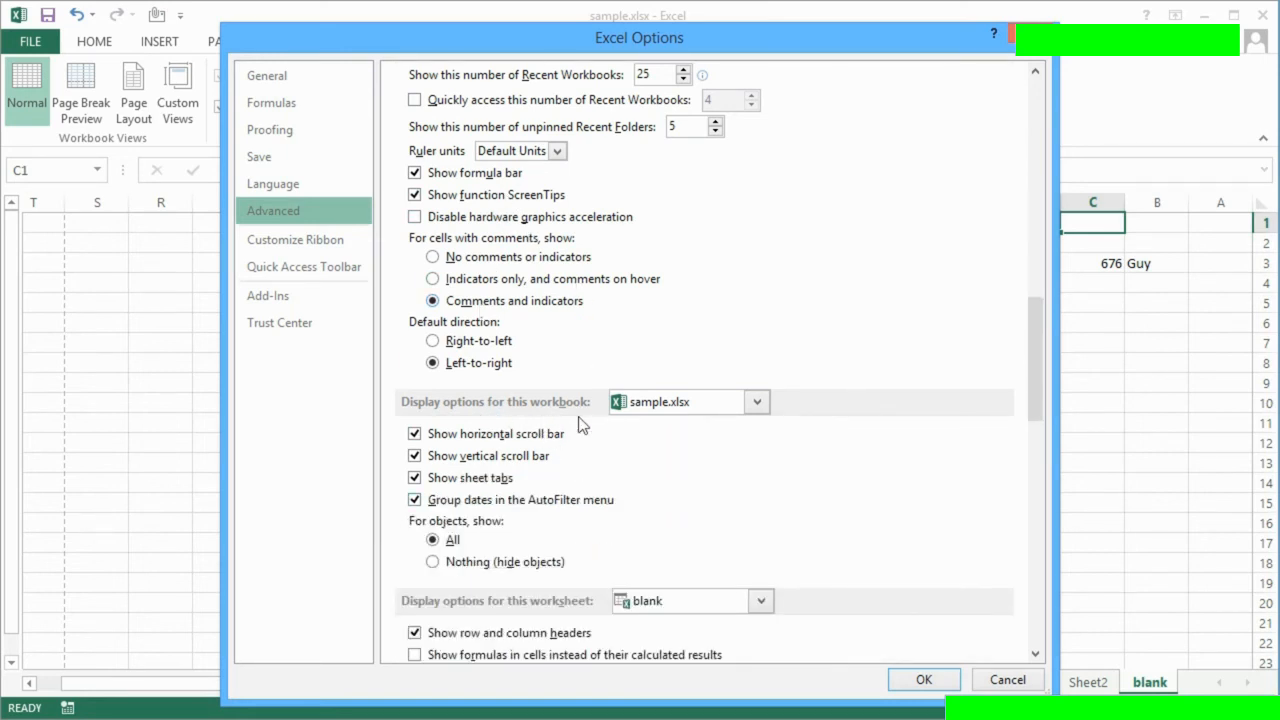
Step: Review the workbooks and worksheets available for the display options, keeping sample.xlsx and the blank worksheet selected
{"action": "left_click", "coordinate": [679, 405]}
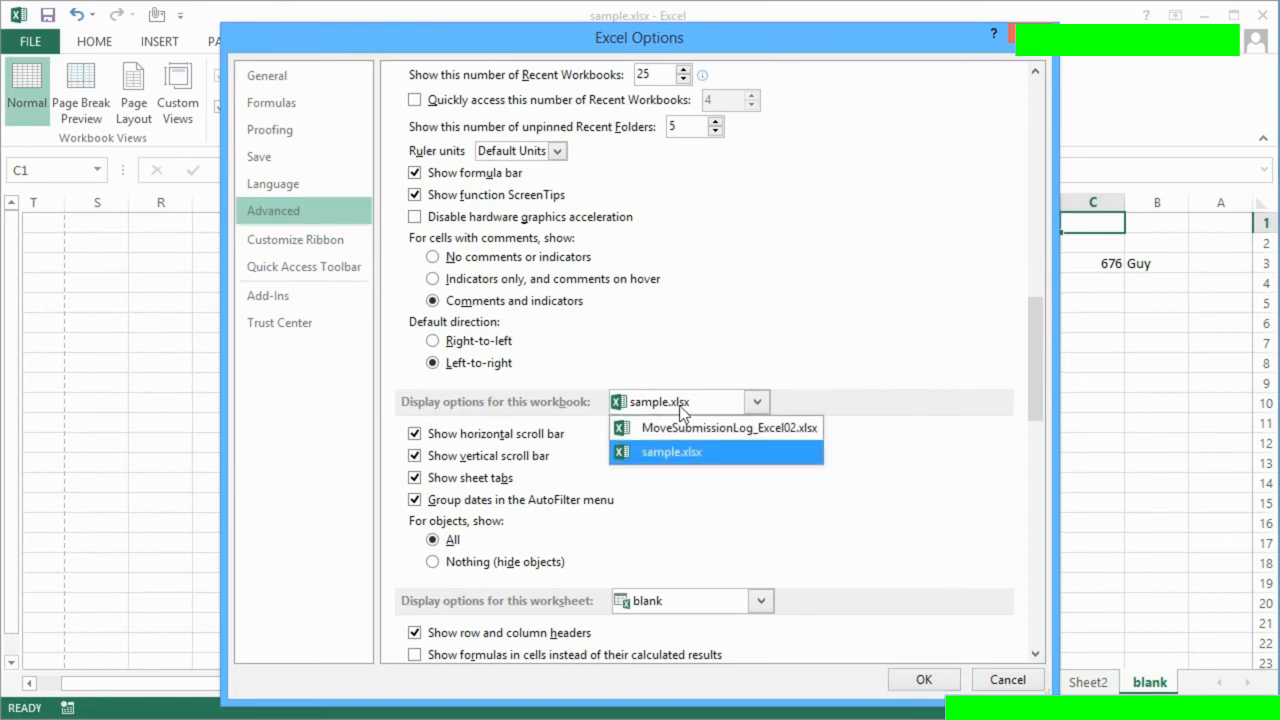
{"action": "left_click", "coordinate": [678, 403]}
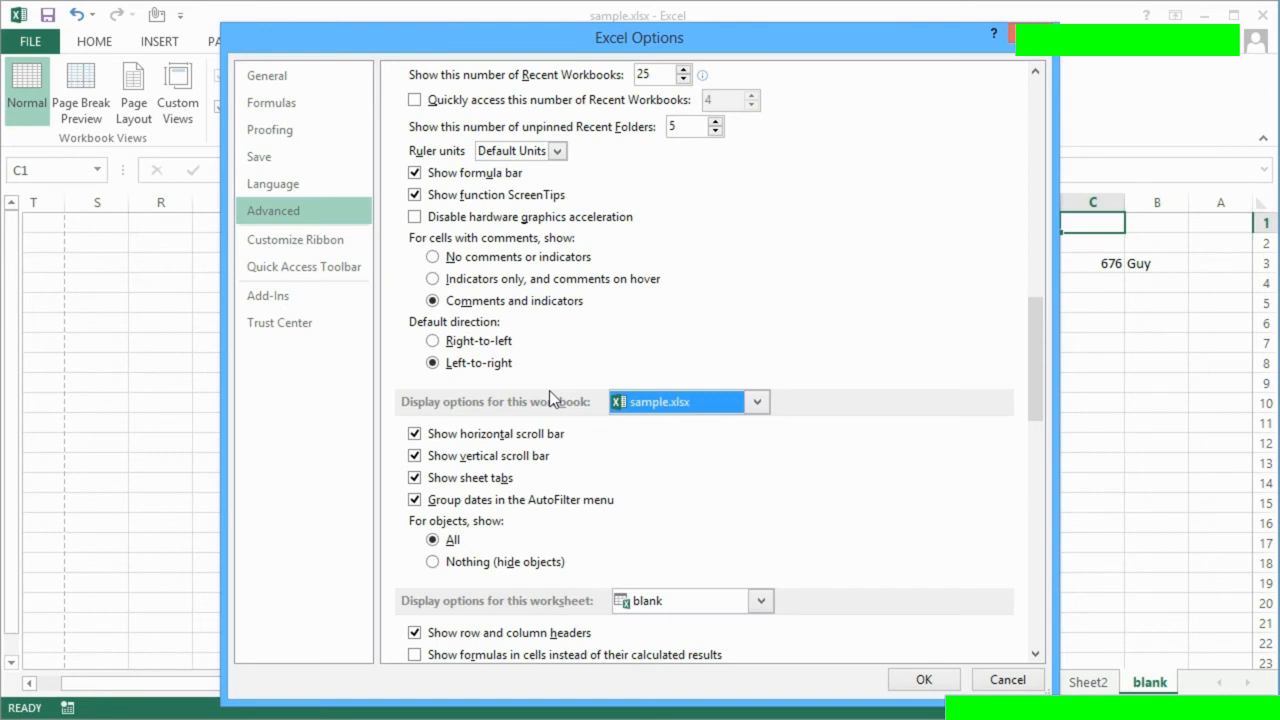
{"action": "scroll", "coordinate": [549, 390], "scroll_direction": "down", "scroll_amount": 5}
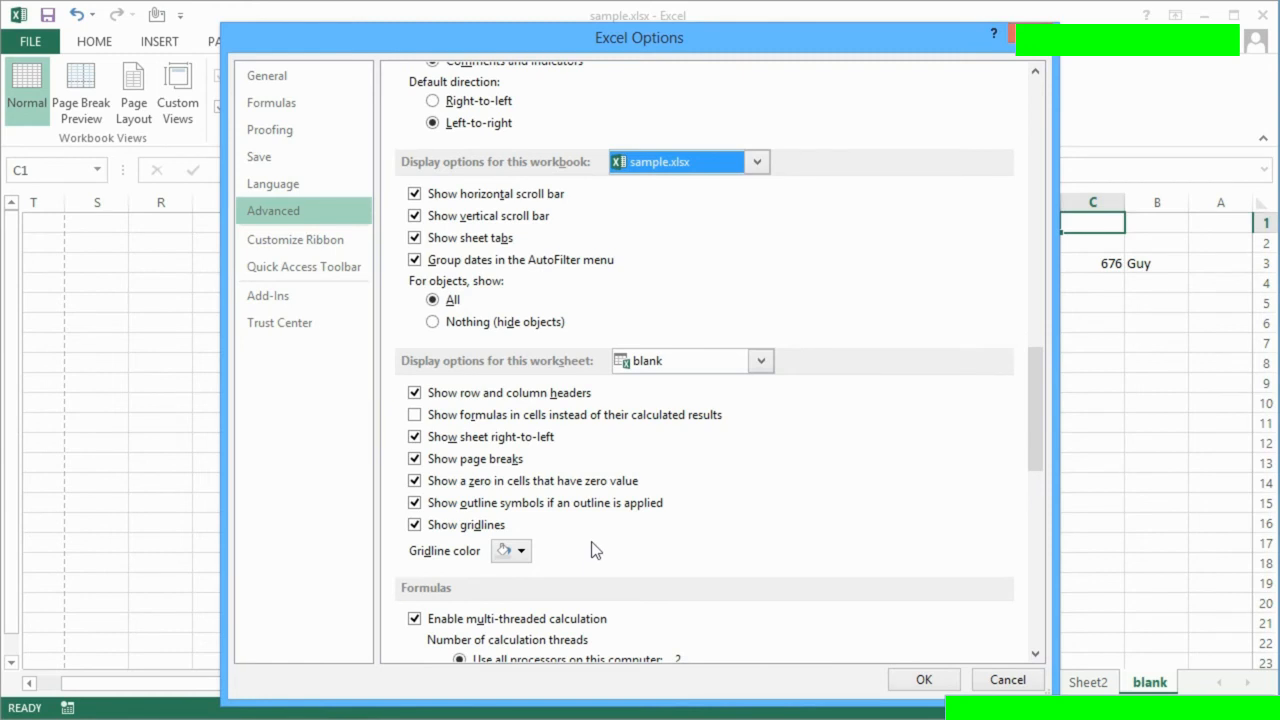
{"action": "left_click", "coordinate": [761, 360]}
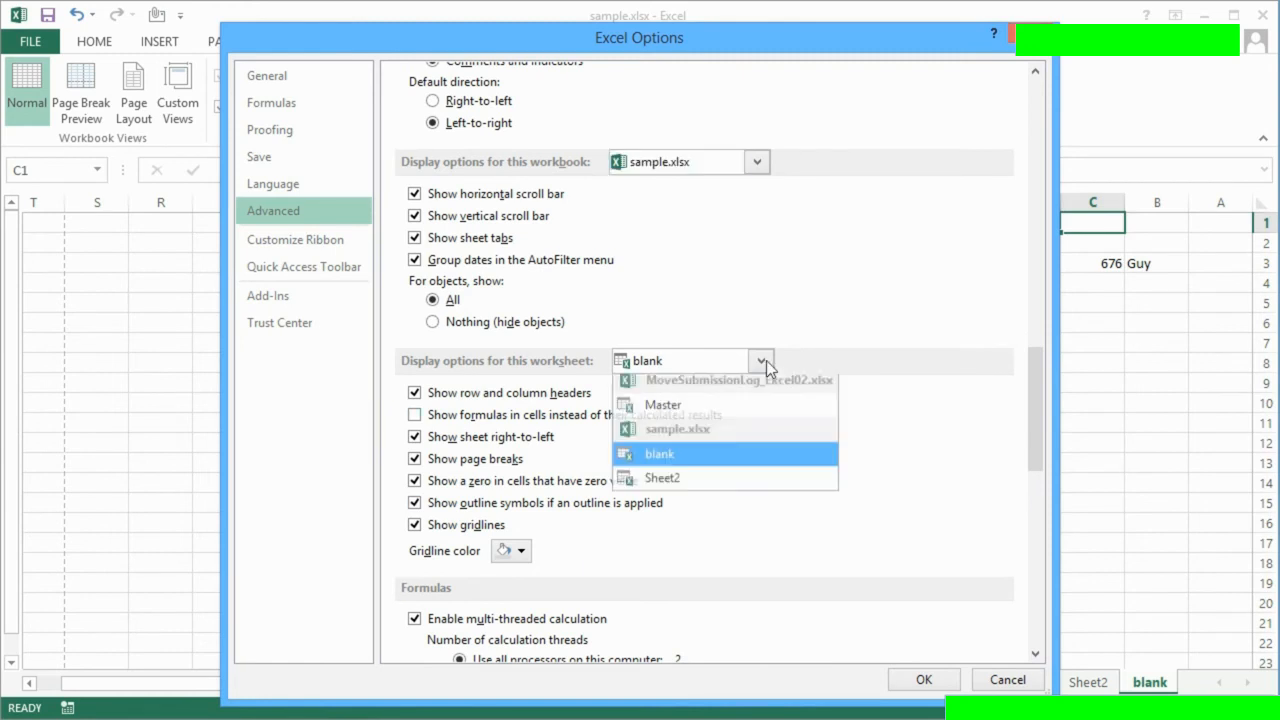
{"action": "left_click", "coordinate": [714, 460]}
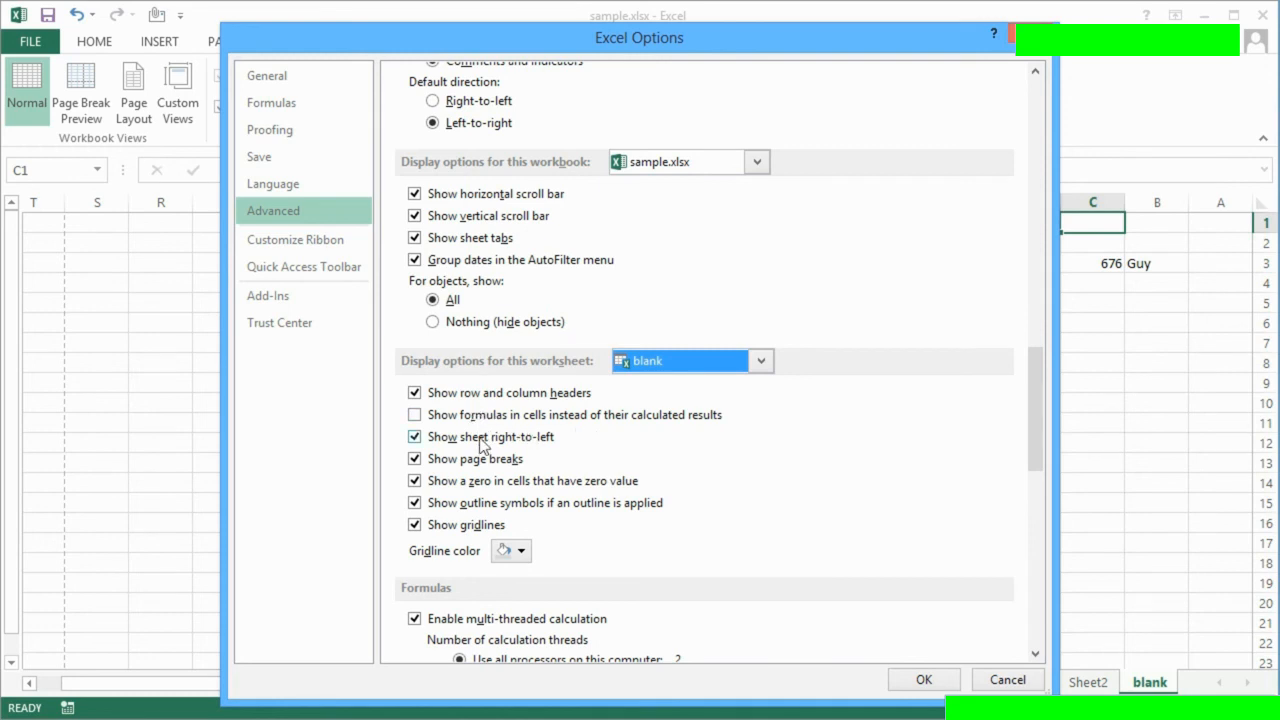
Step: Turn off Show sheet right-to-left for the blank worksheet, set its gridline color to orange, and apply the changes
{"action": "left_click", "coordinate": [416, 441]}
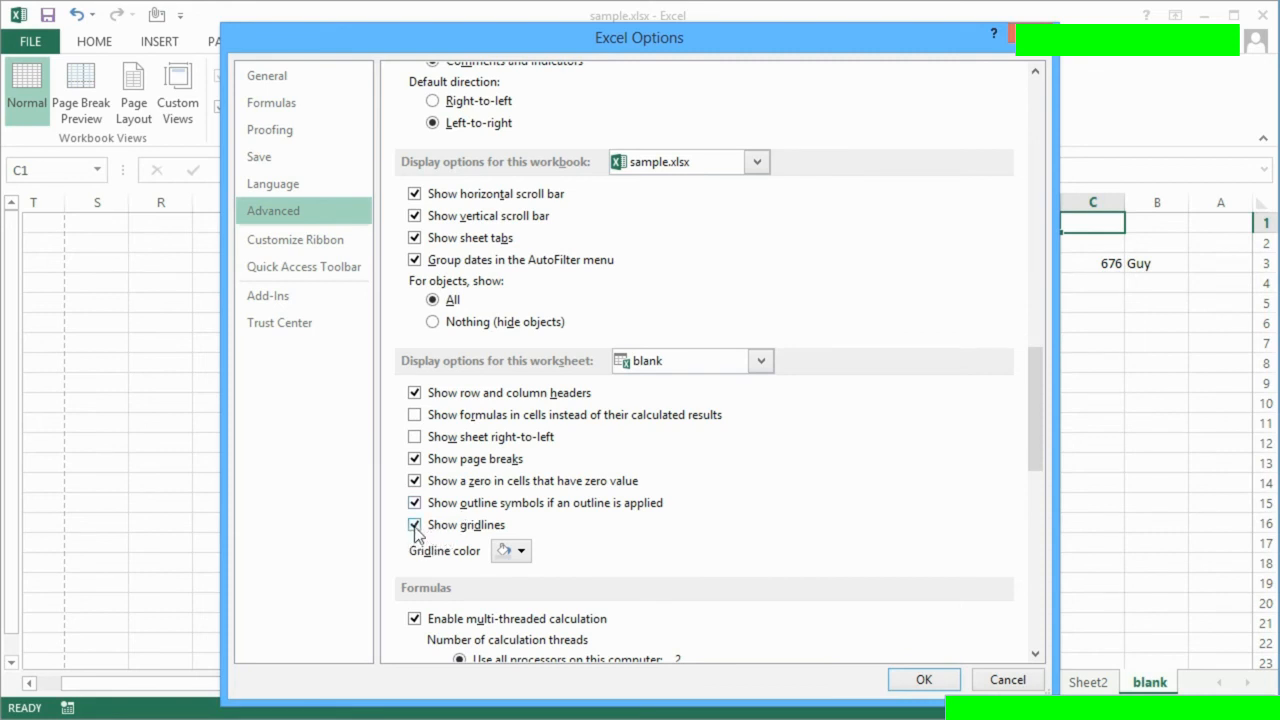
{"action": "left_click", "coordinate": [524, 551]}
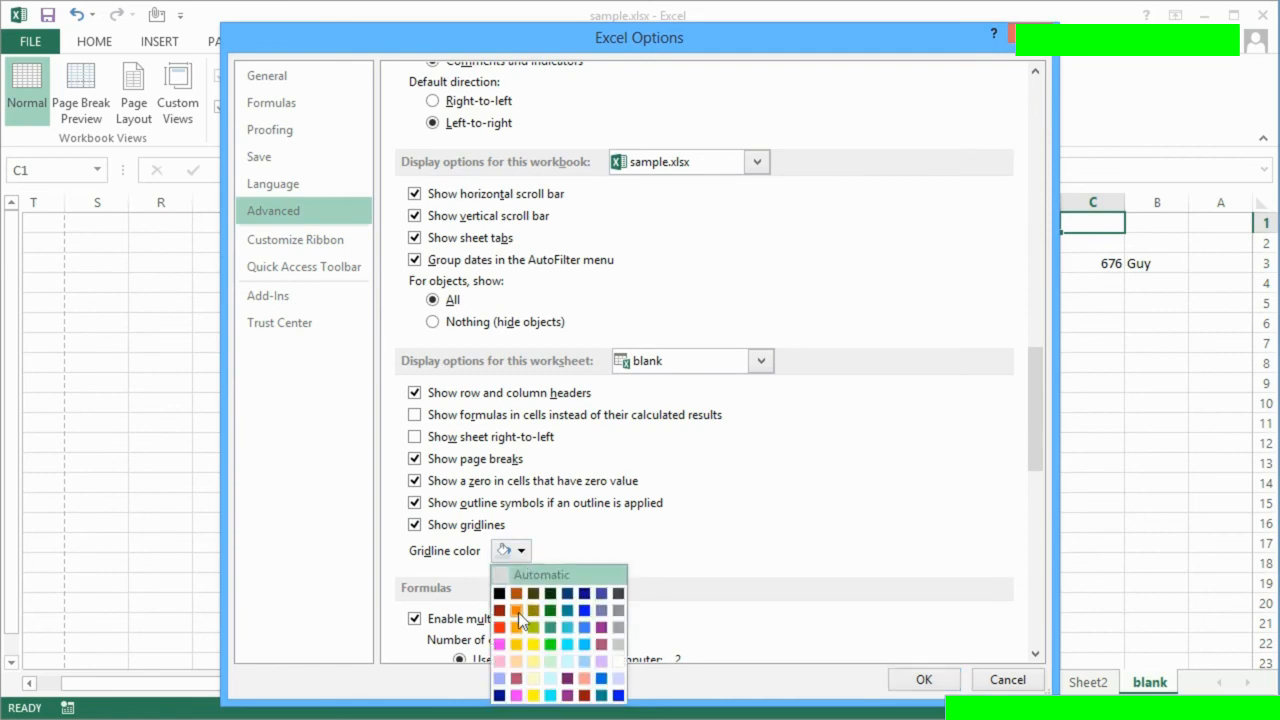
{"action": "left_click", "coordinate": [517, 611]}
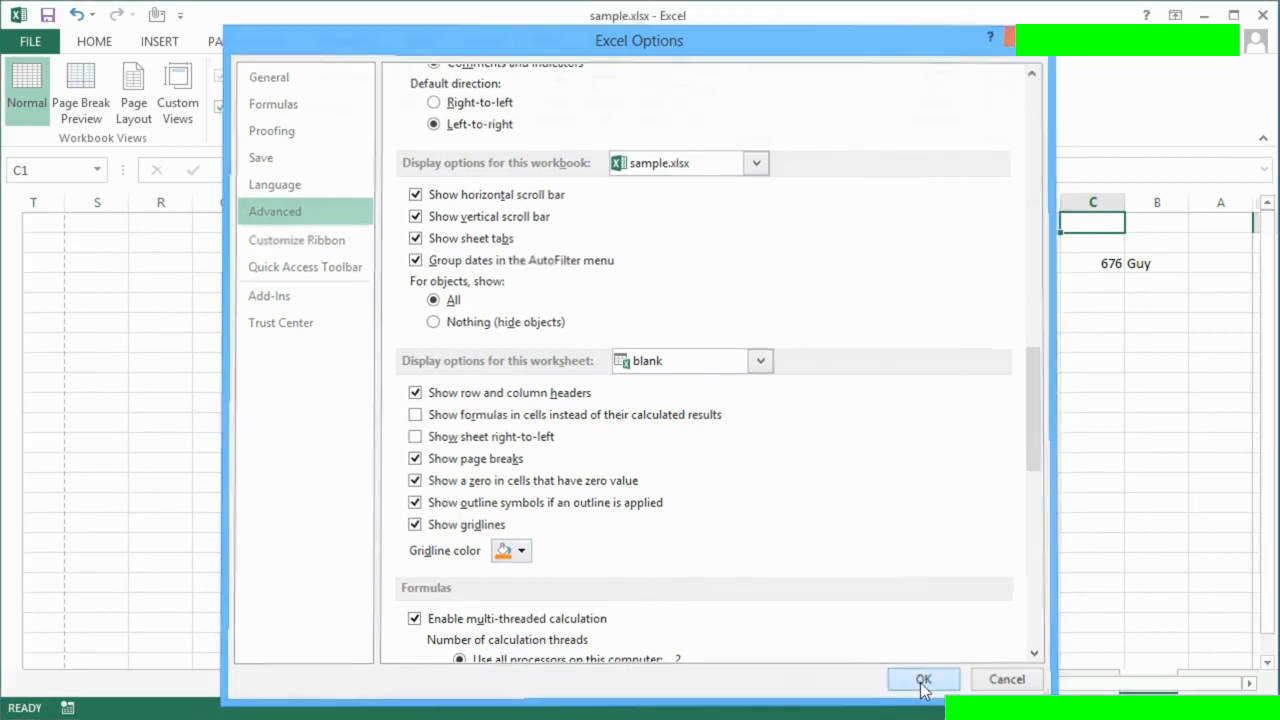
{"action": "left_click", "coordinate": [921, 680]}
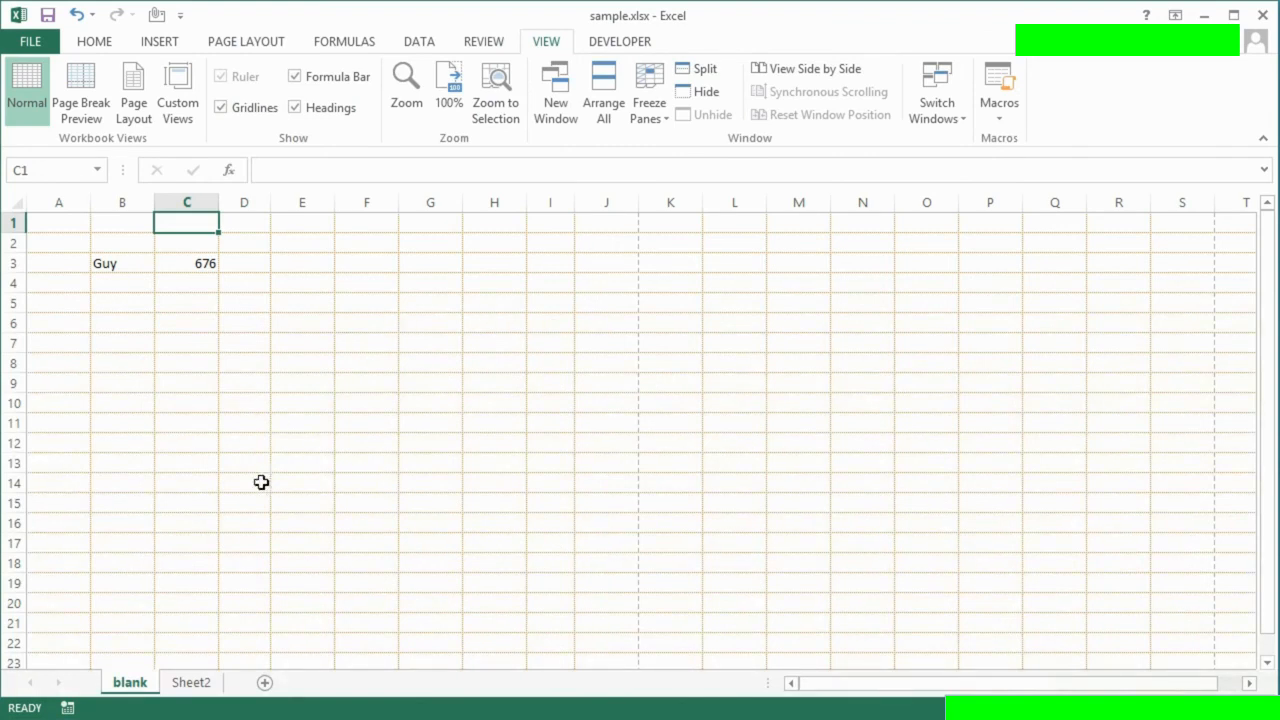
Step: Switch to Sheet2 and turn off its Show sheet right-to-left setting in the advanced display options
{"action": "left_click", "coordinate": [1095, 688]}
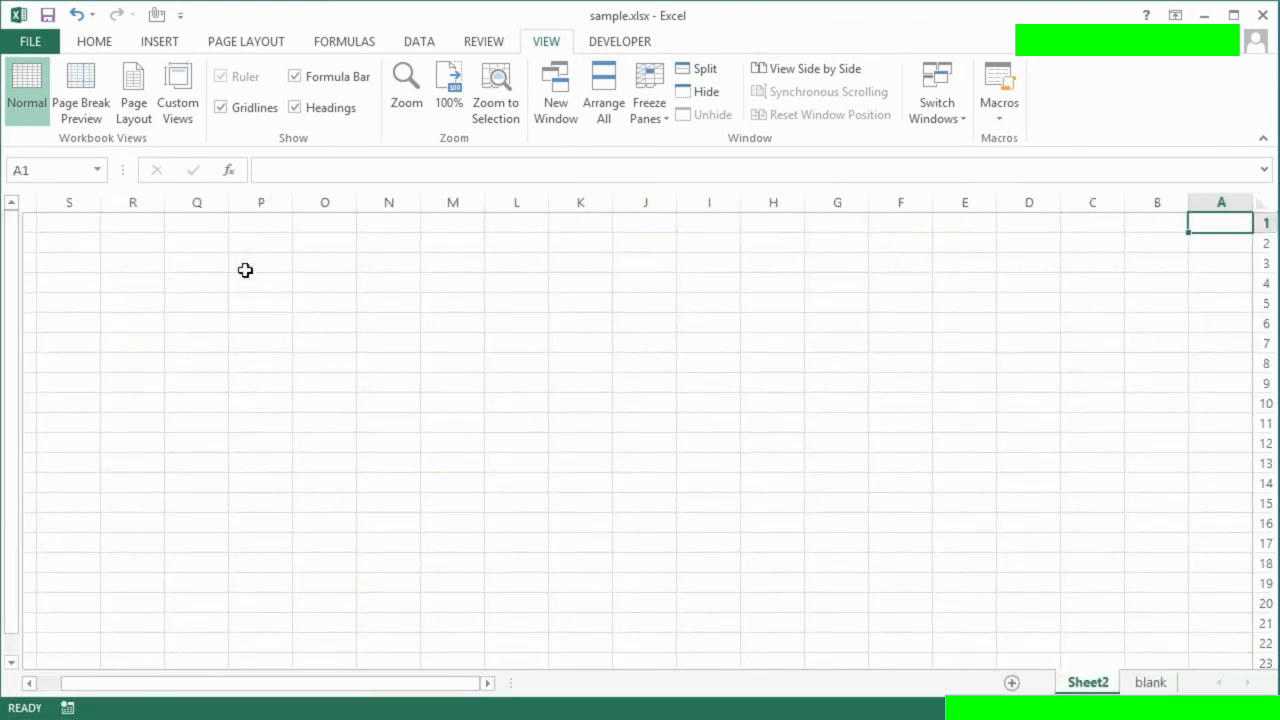
{"action": "left_click", "coordinate": [30, 41]}
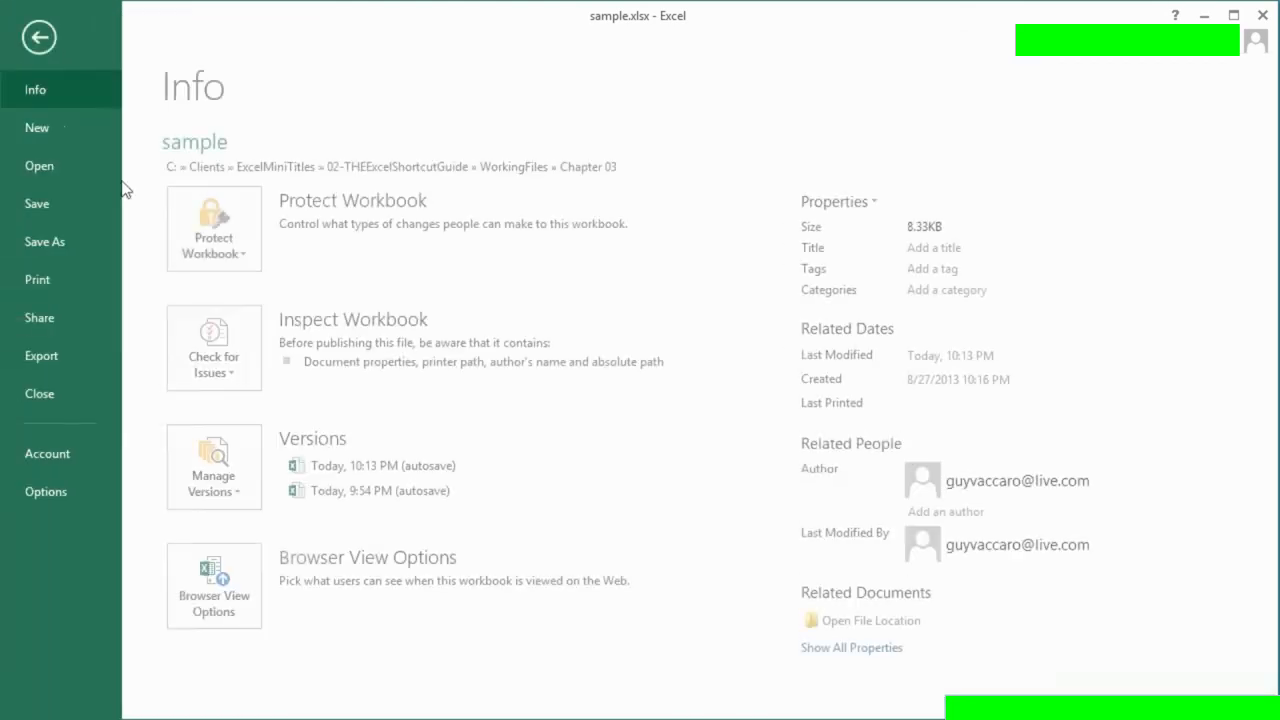
{"action": "left_click", "coordinate": [71, 486]}
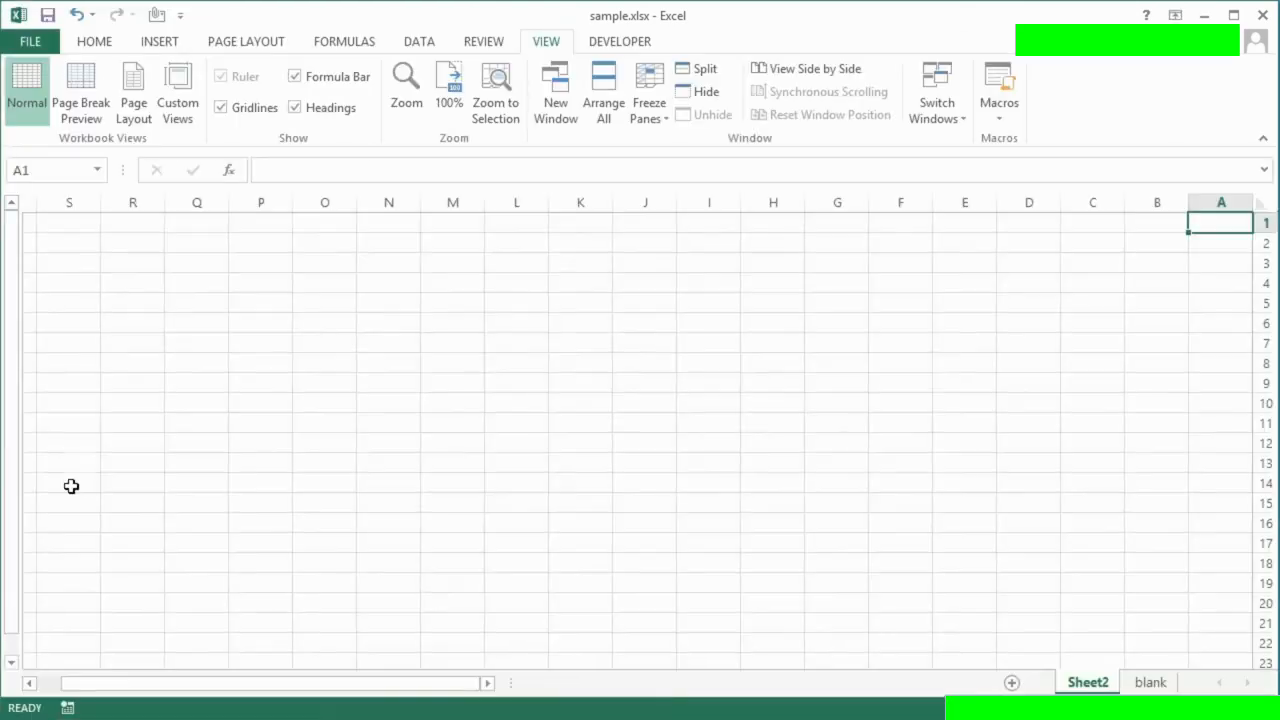
{"action": "left_click", "coordinate": [288, 211]}
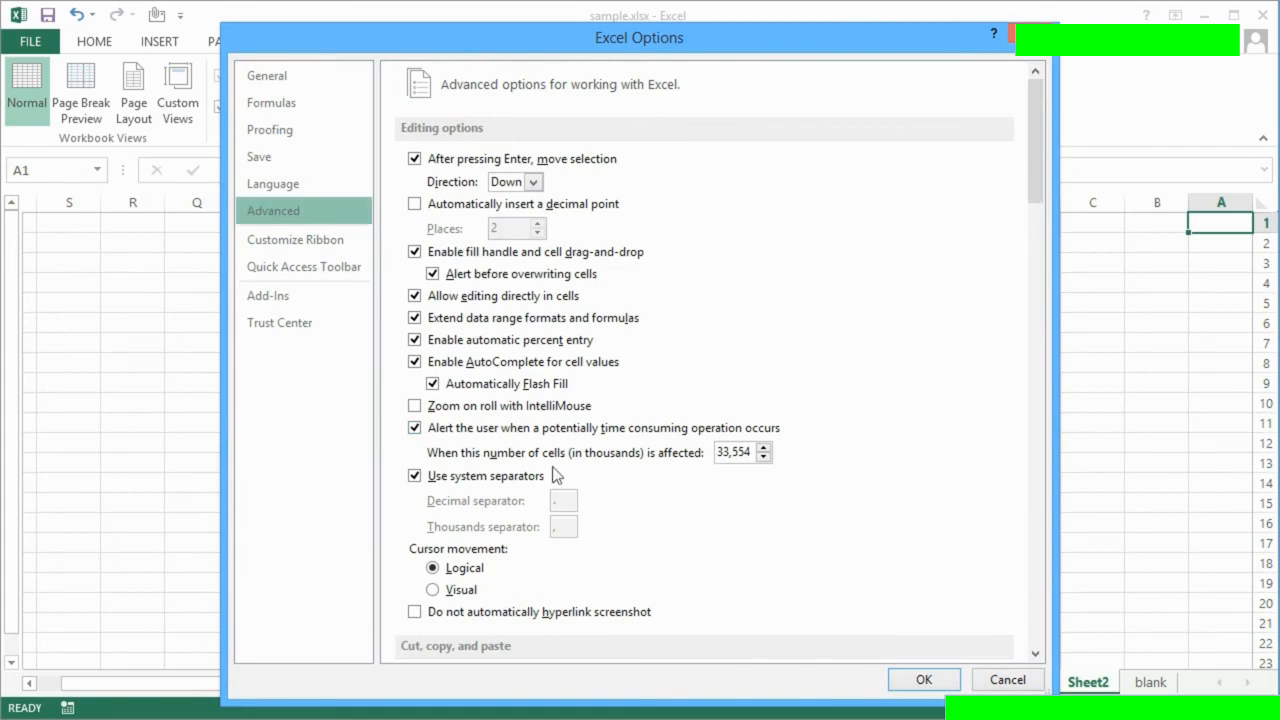
{"action": "scroll", "coordinate": [555, 472], "scroll_direction": "down", "scroll_amount": 7}
{"action": "scroll", "coordinate": [555, 472], "scroll_direction": "down", "scroll_amount": 13}
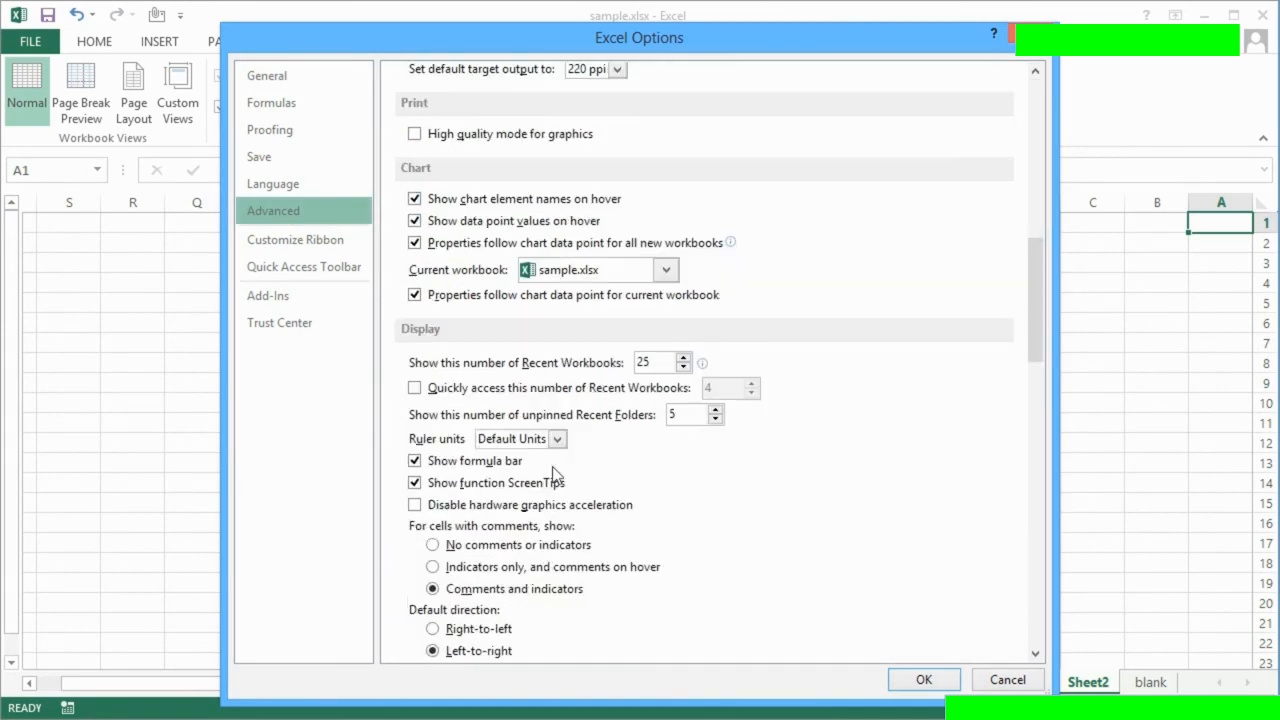
{"action": "scroll", "coordinate": [555, 472], "scroll_direction": "down", "scroll_amount": 3}
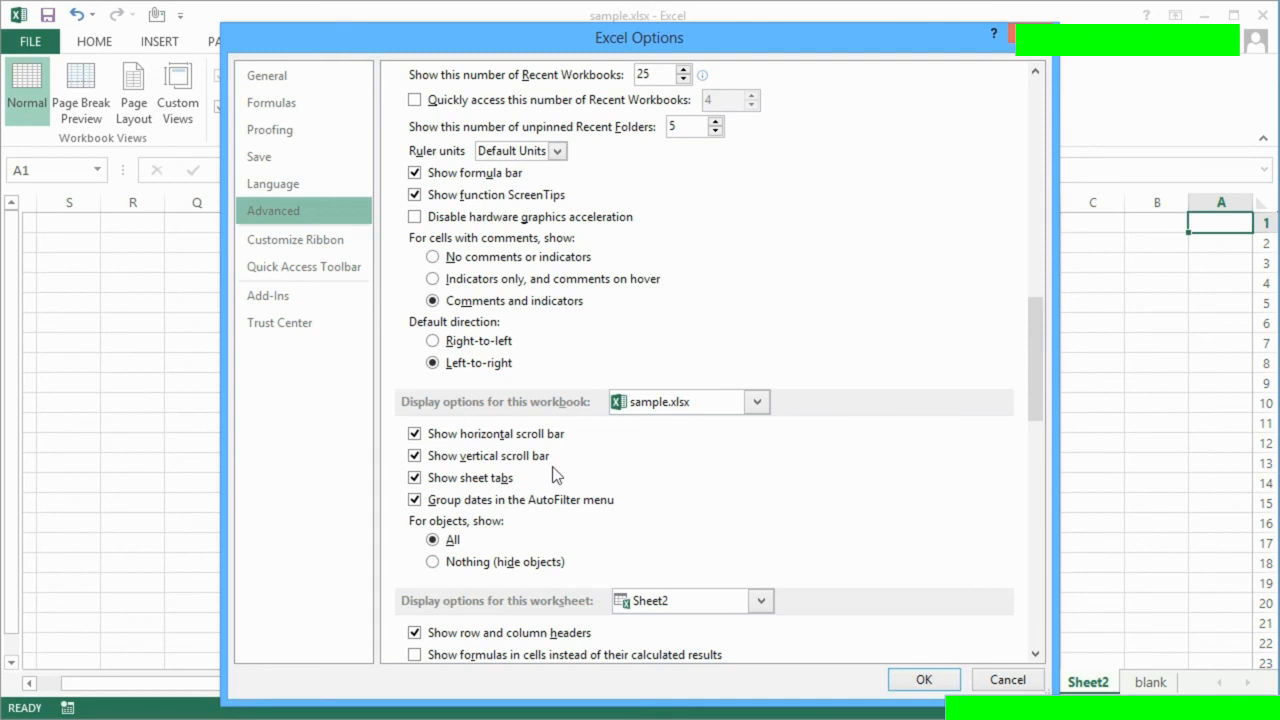
{"action": "scroll", "coordinate": [552, 474], "scroll_direction": "down", "scroll_amount": 7}
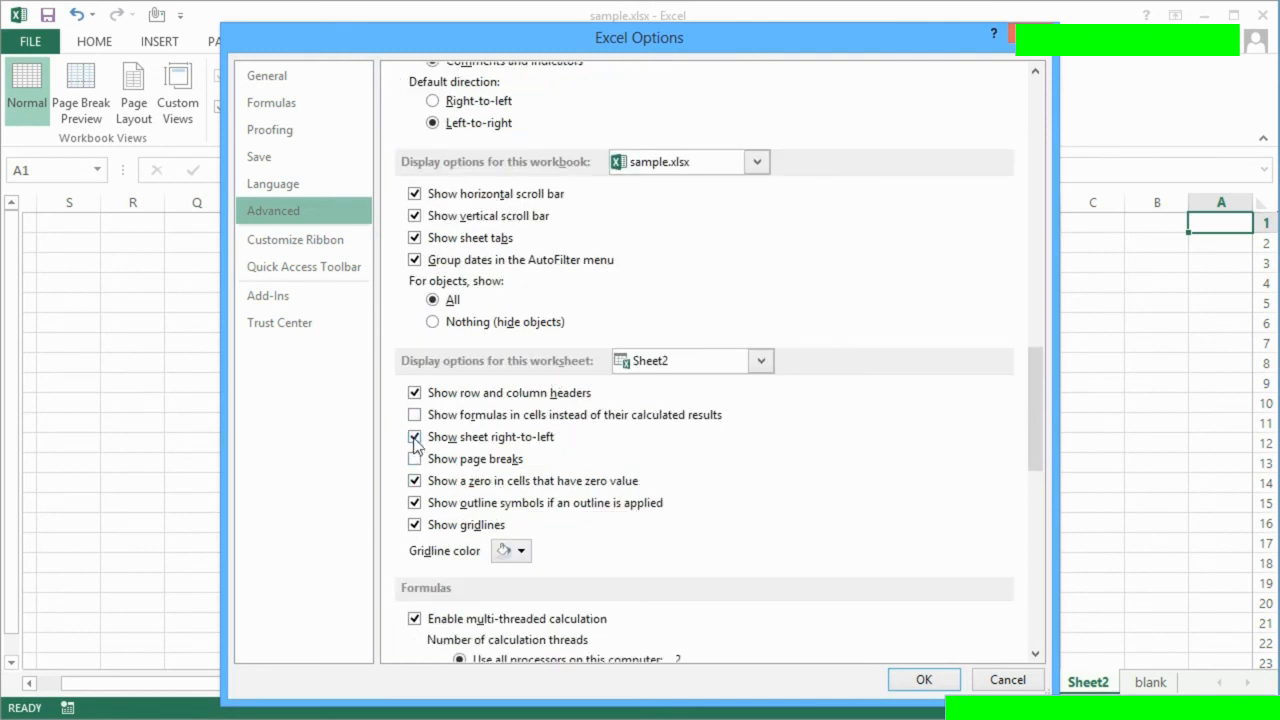
{"action": "left_click", "coordinate": [415, 438]}
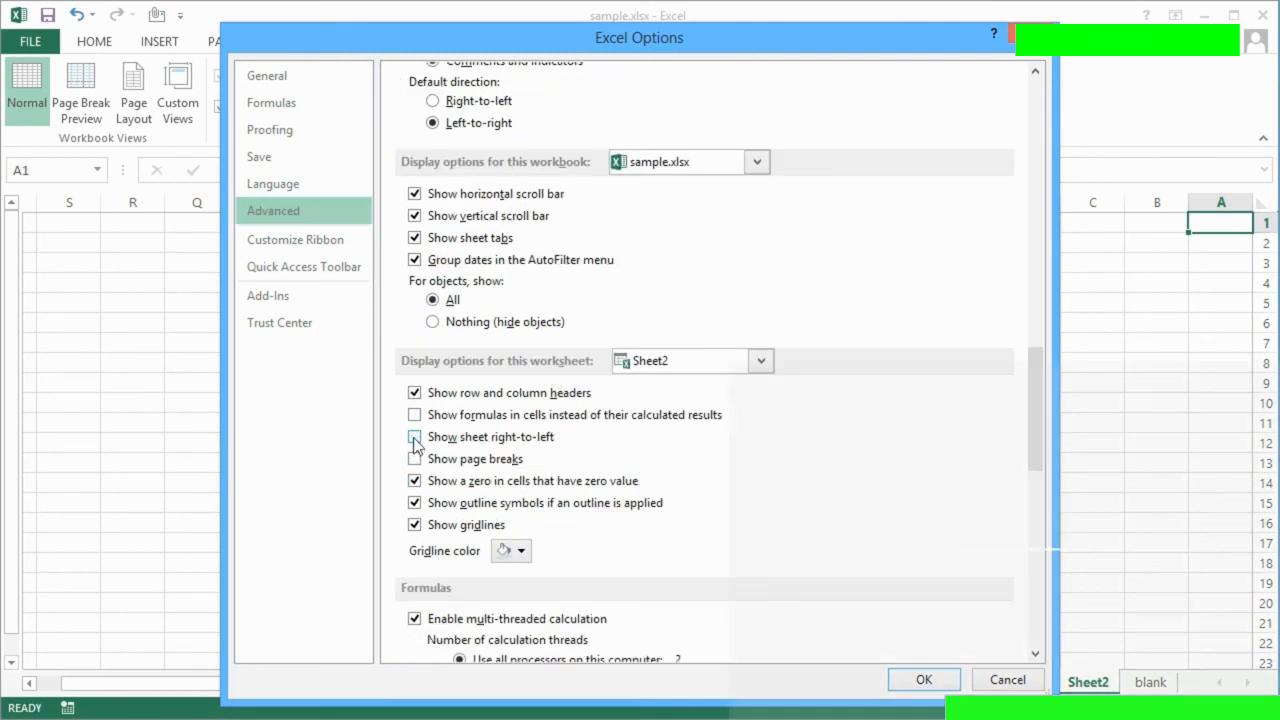
Step: Set Sheet2's gridline color to dark yellow, apply the options, and switch to the blank worksheet
{"action": "left_click", "coordinate": [527, 552]}
{"action": "left_click", "coordinate": [533, 610]}
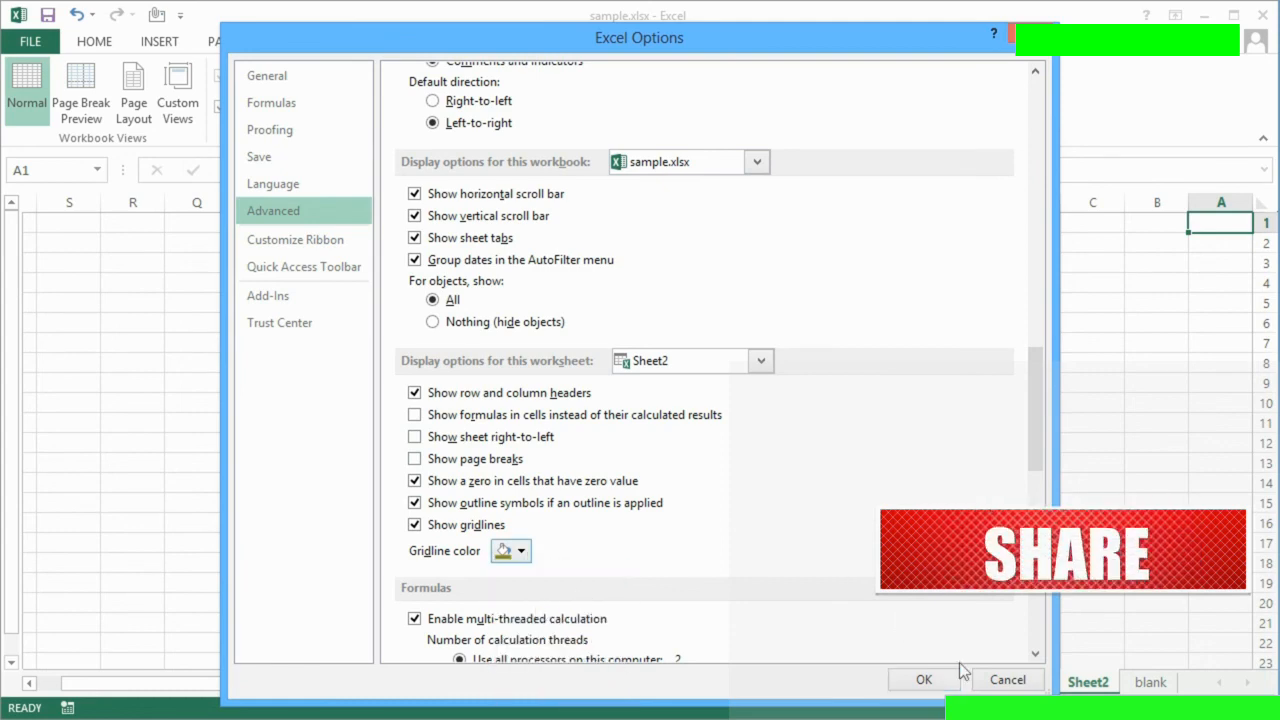
{"action": "left_click", "coordinate": [922, 680]}
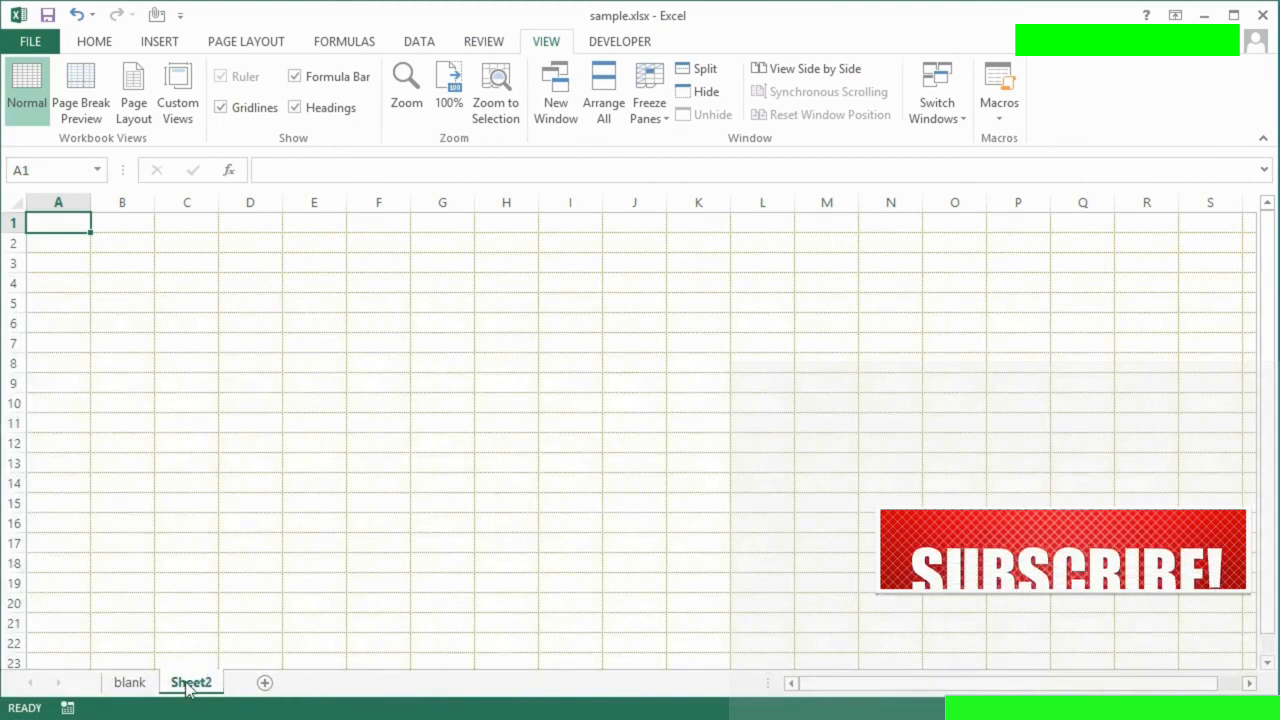
{"action": "left_click", "coordinate": [152, 684]}
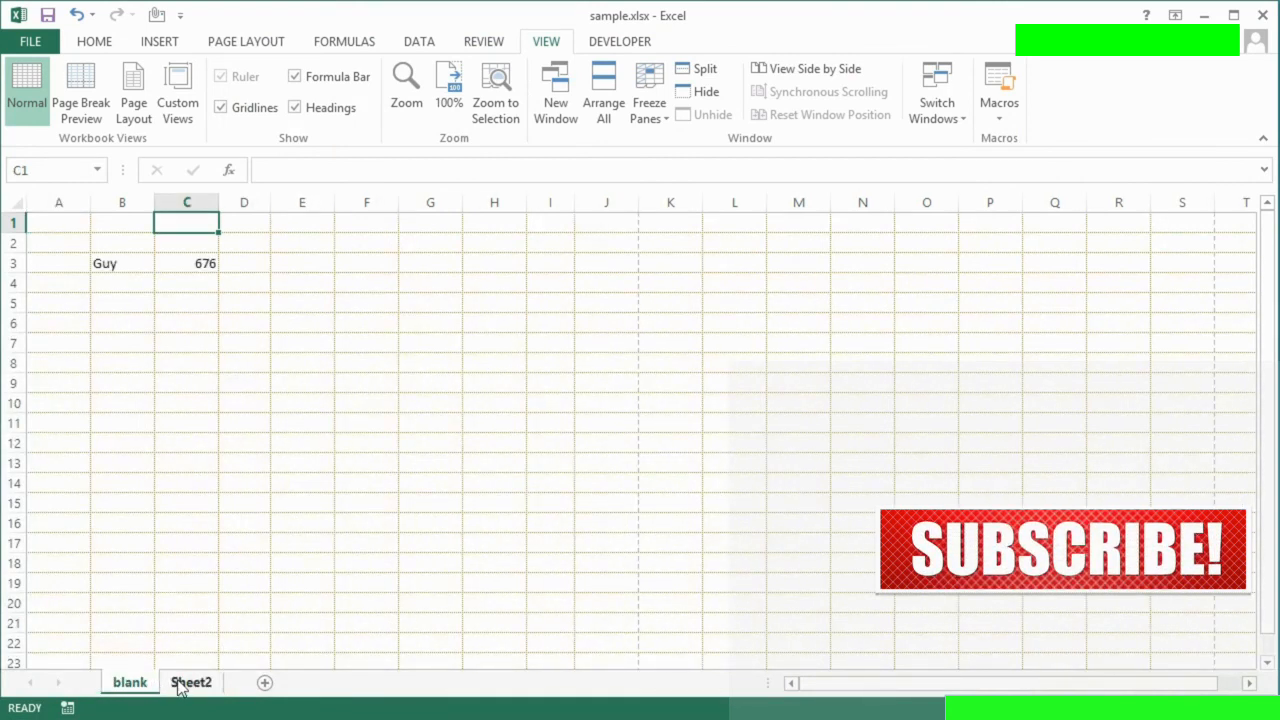